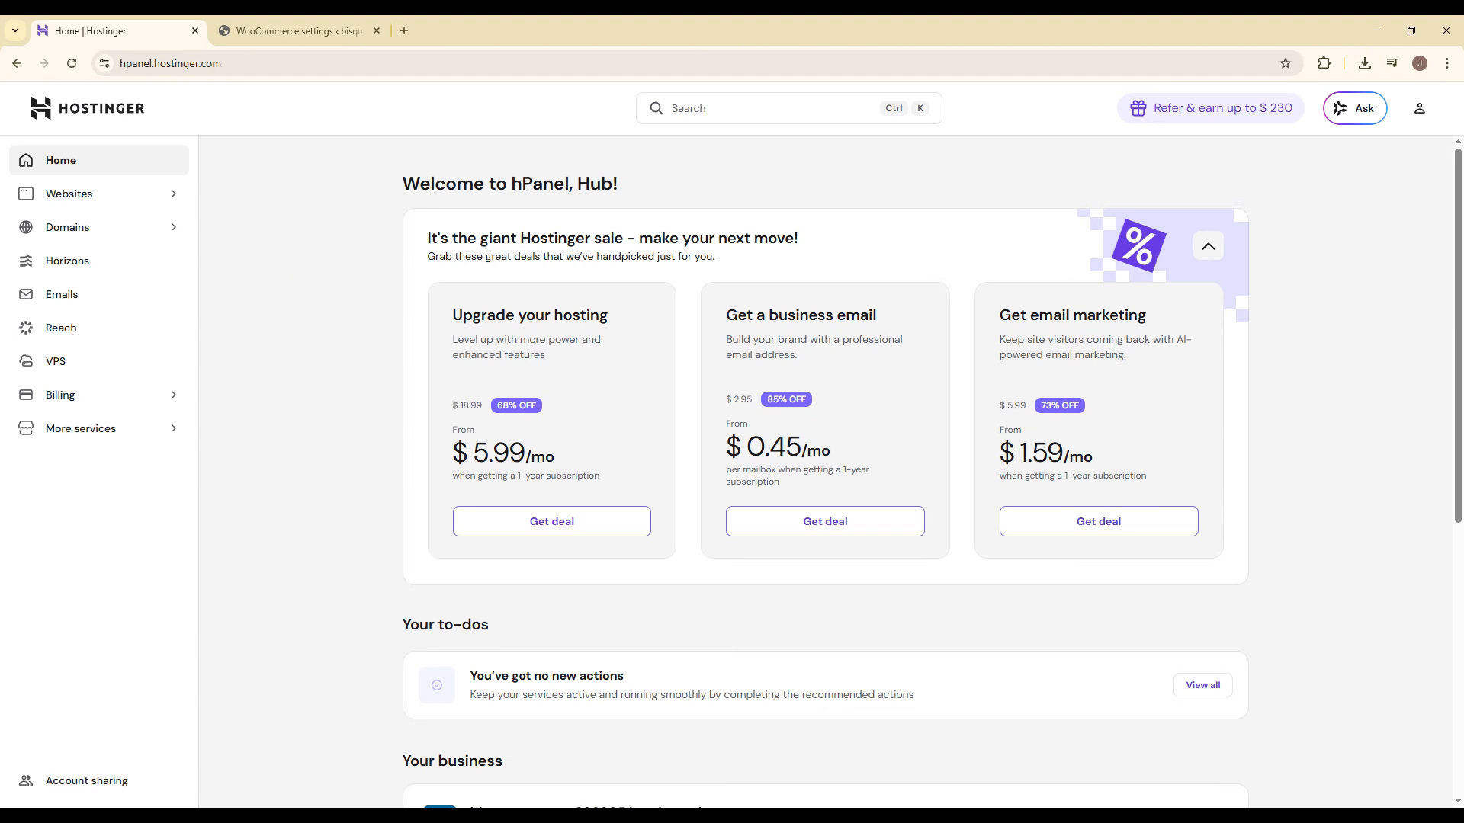
Start adding a new WordPress website on the Premium plan and submit the WordPress admin login details.
left_click(130, 195)
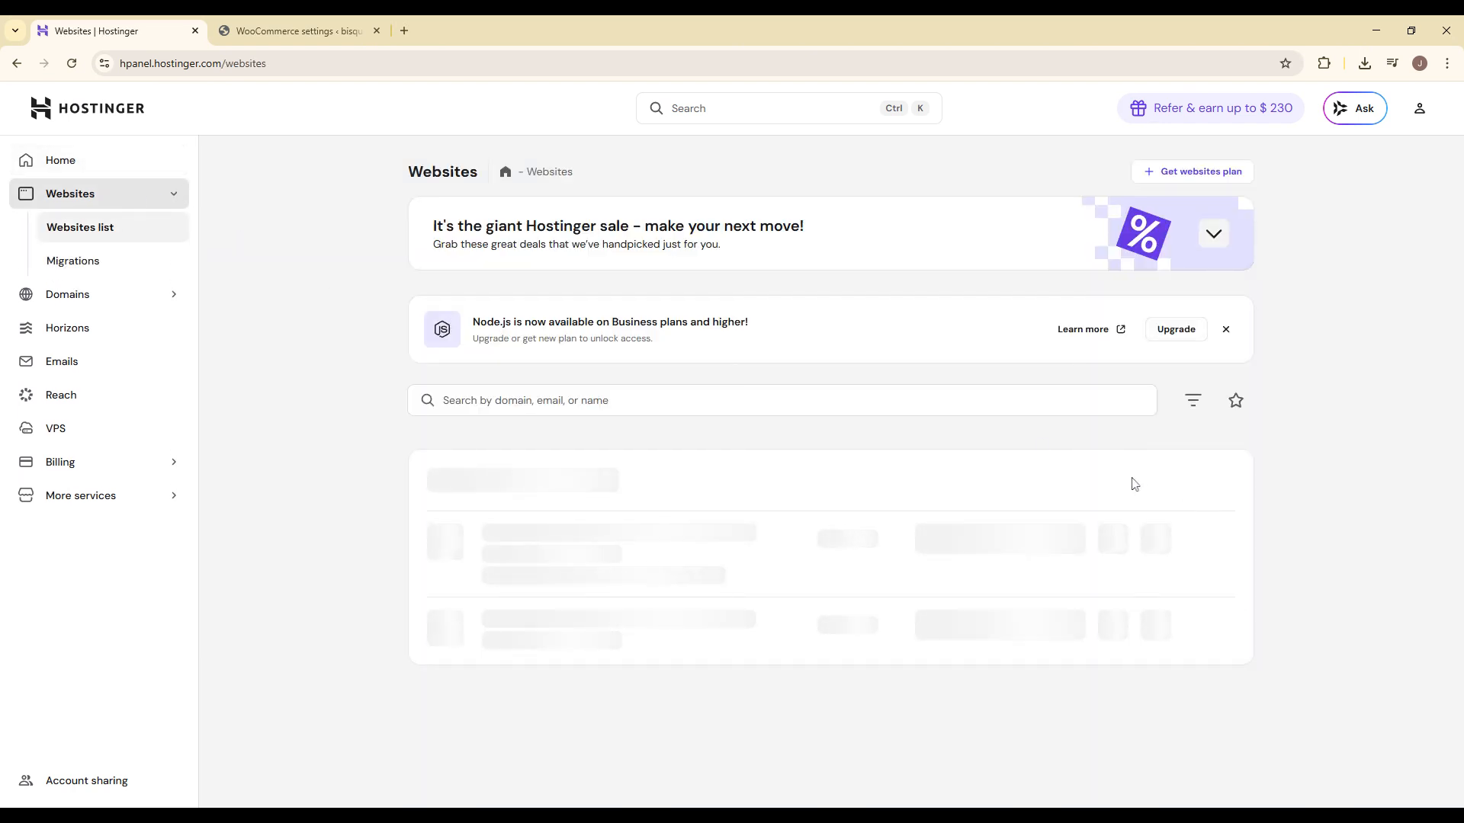
left_click(1124, 481)
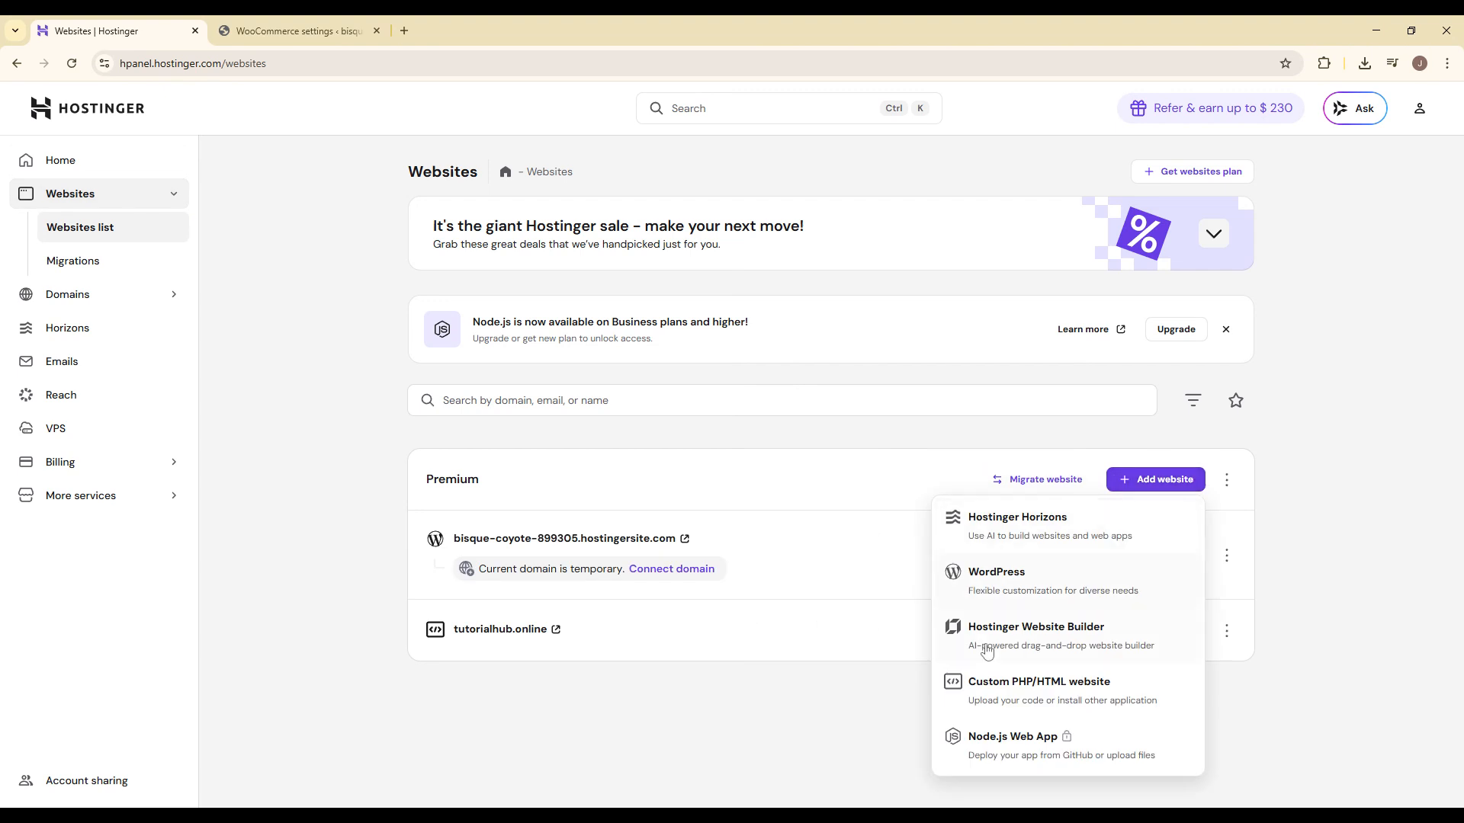
left_click(1019, 592)
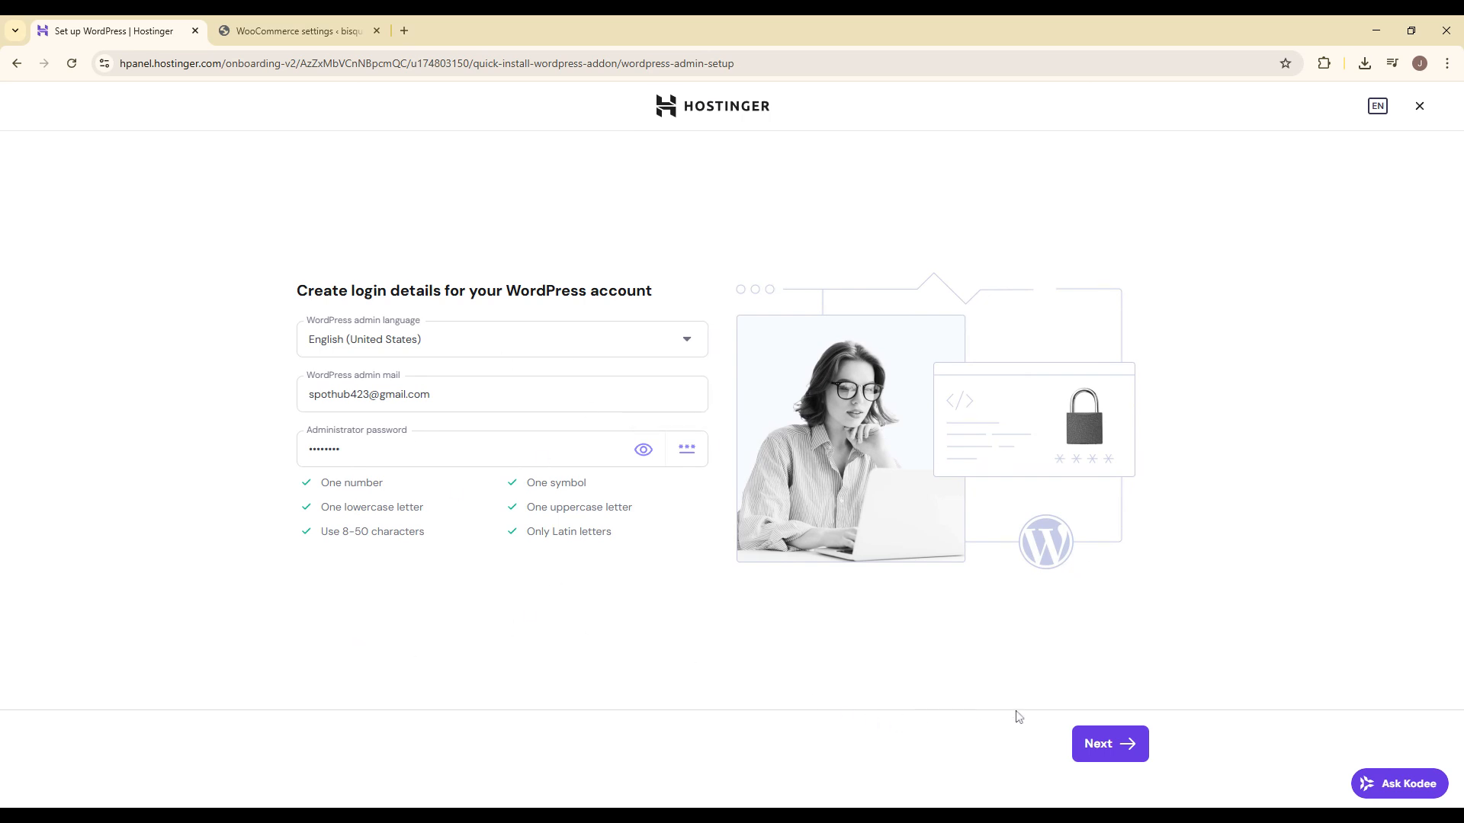
left_click(1133, 743)
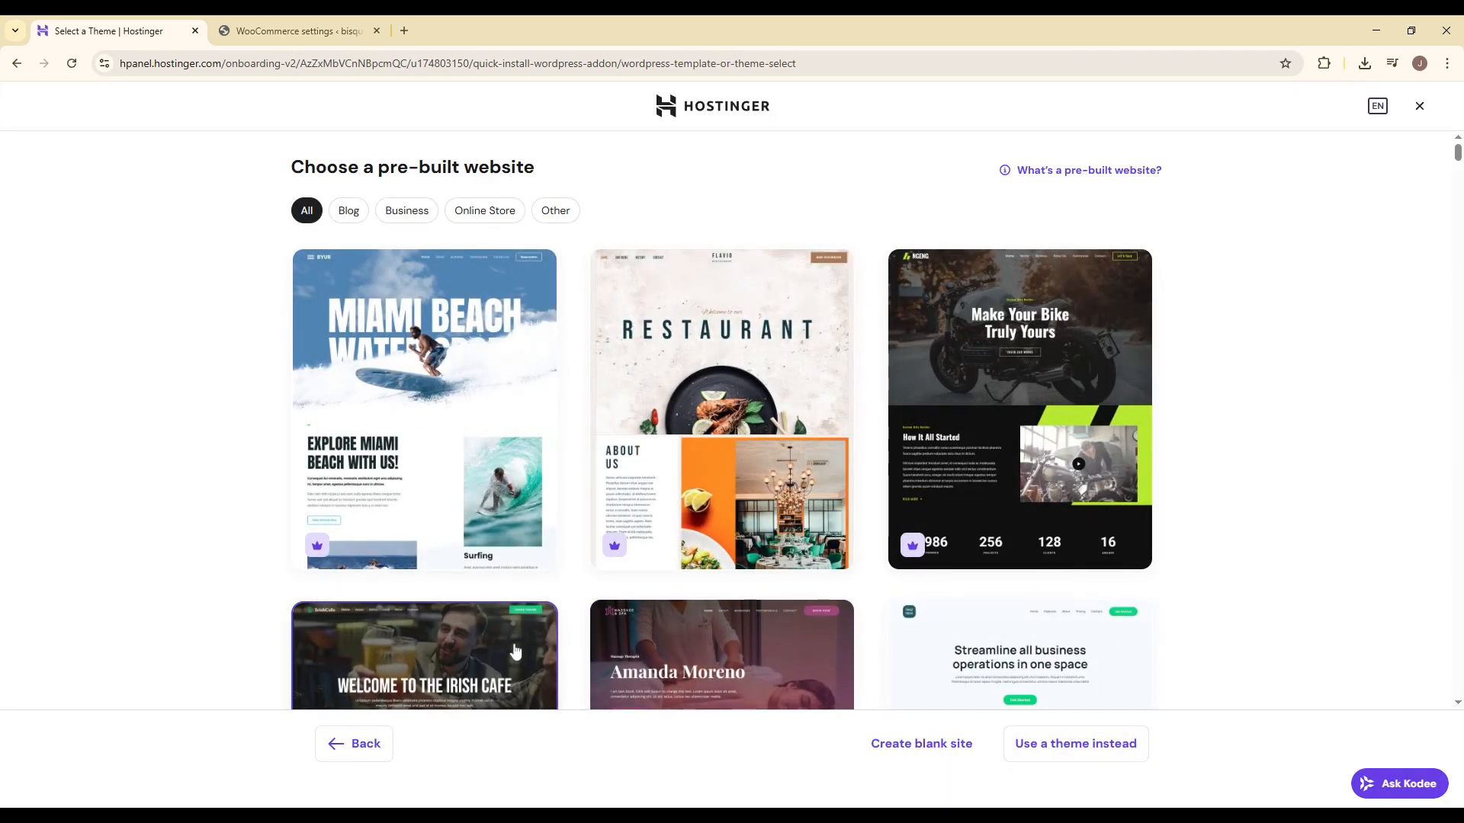
Choose the T-Shirts Store template from the Business pre-built websites, preview its homepage and continue with it.
left_click(406, 210)
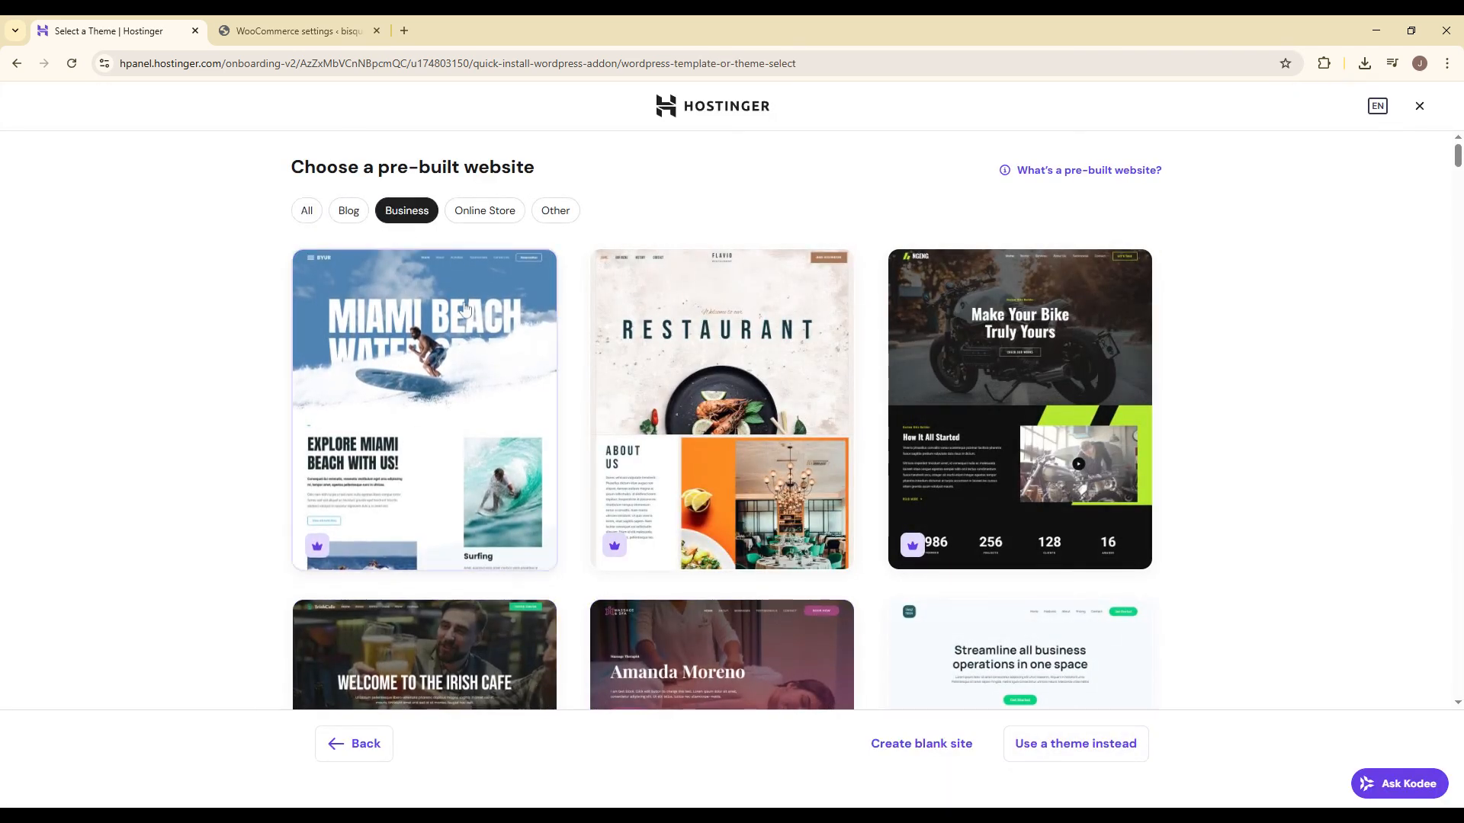
scroll(585, 463, "down", 15)
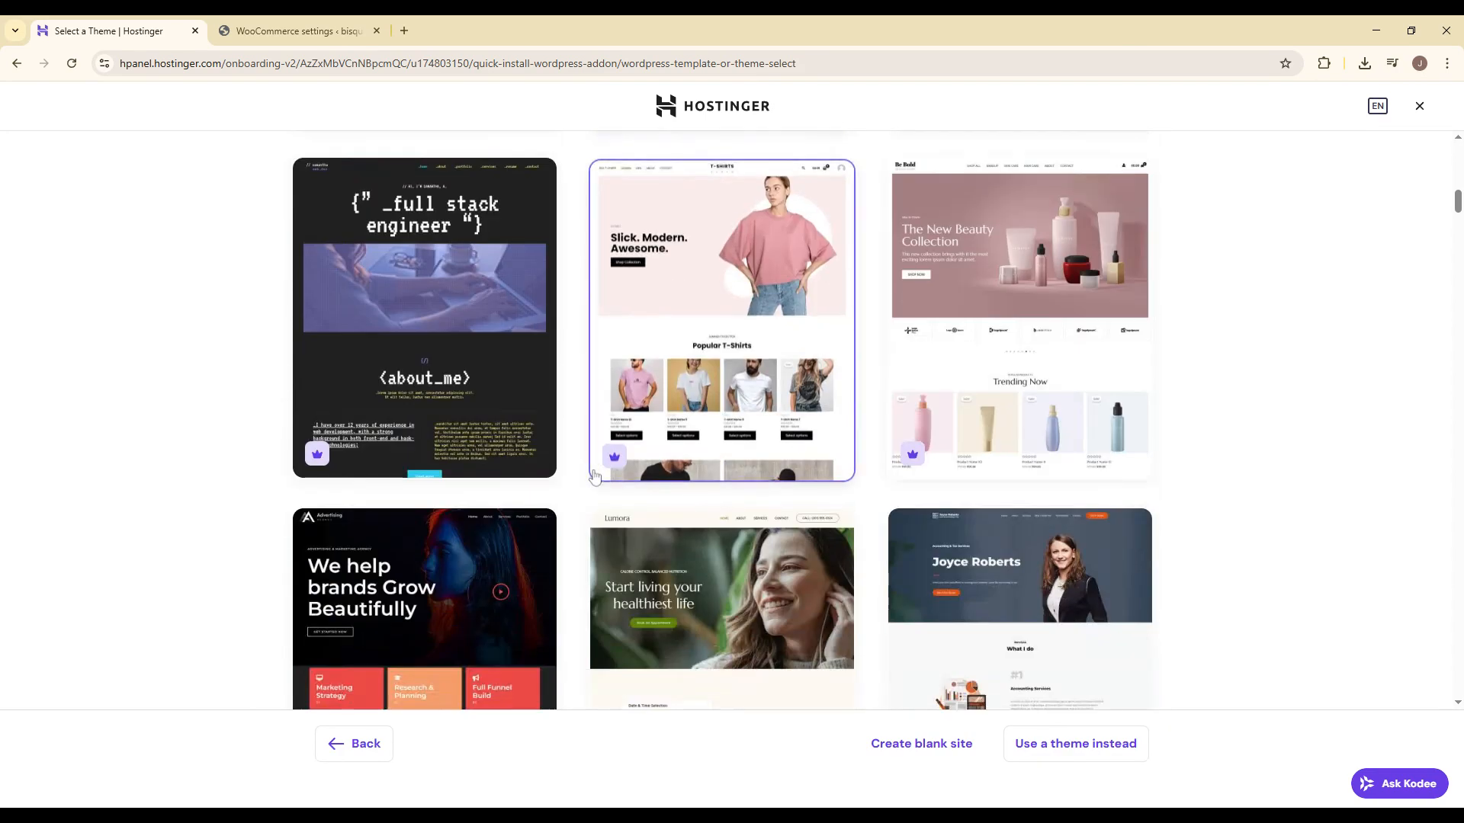
left_click(598, 473)
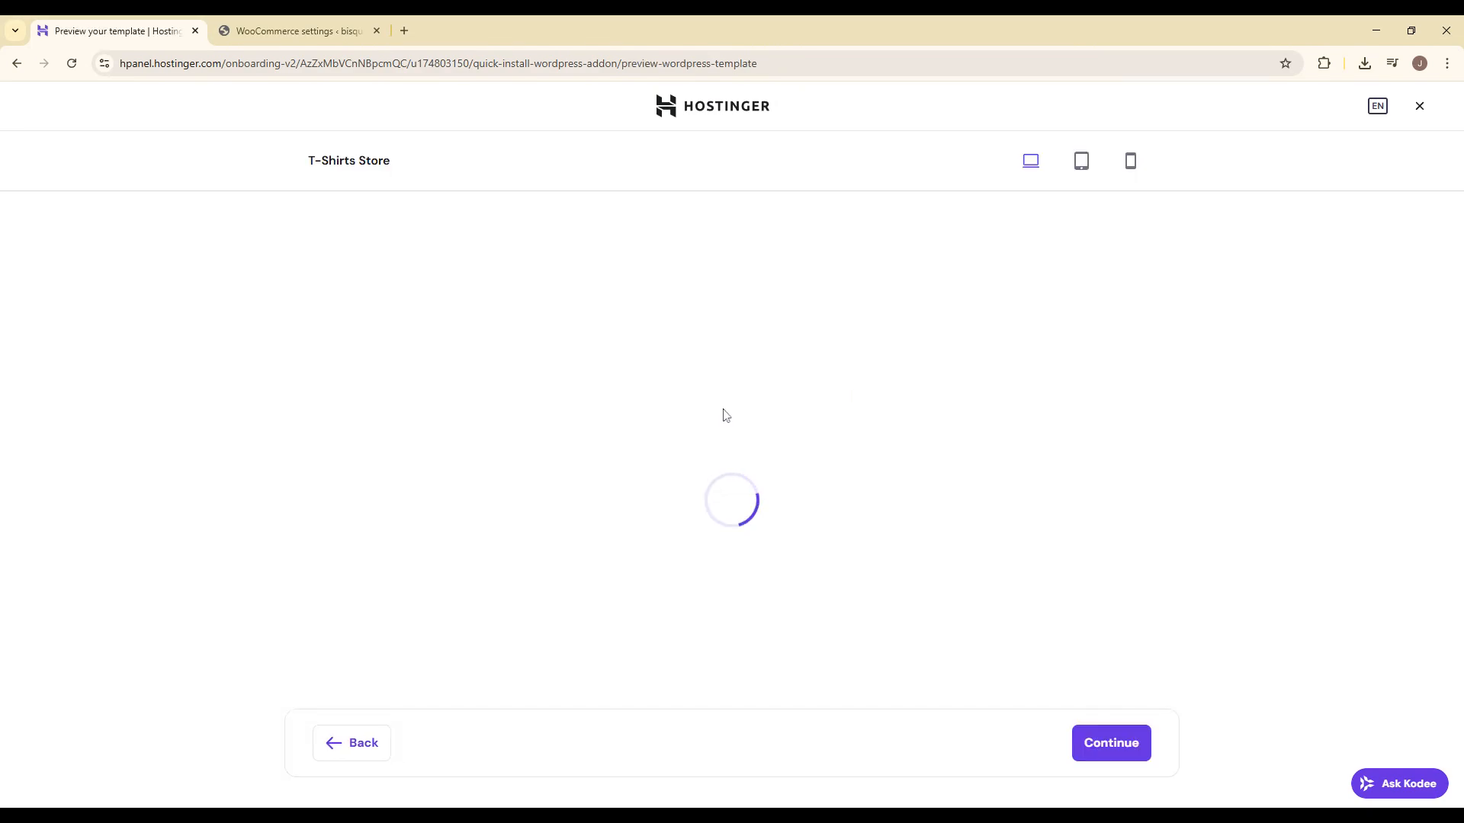
scroll(948, 560, "down", 12)
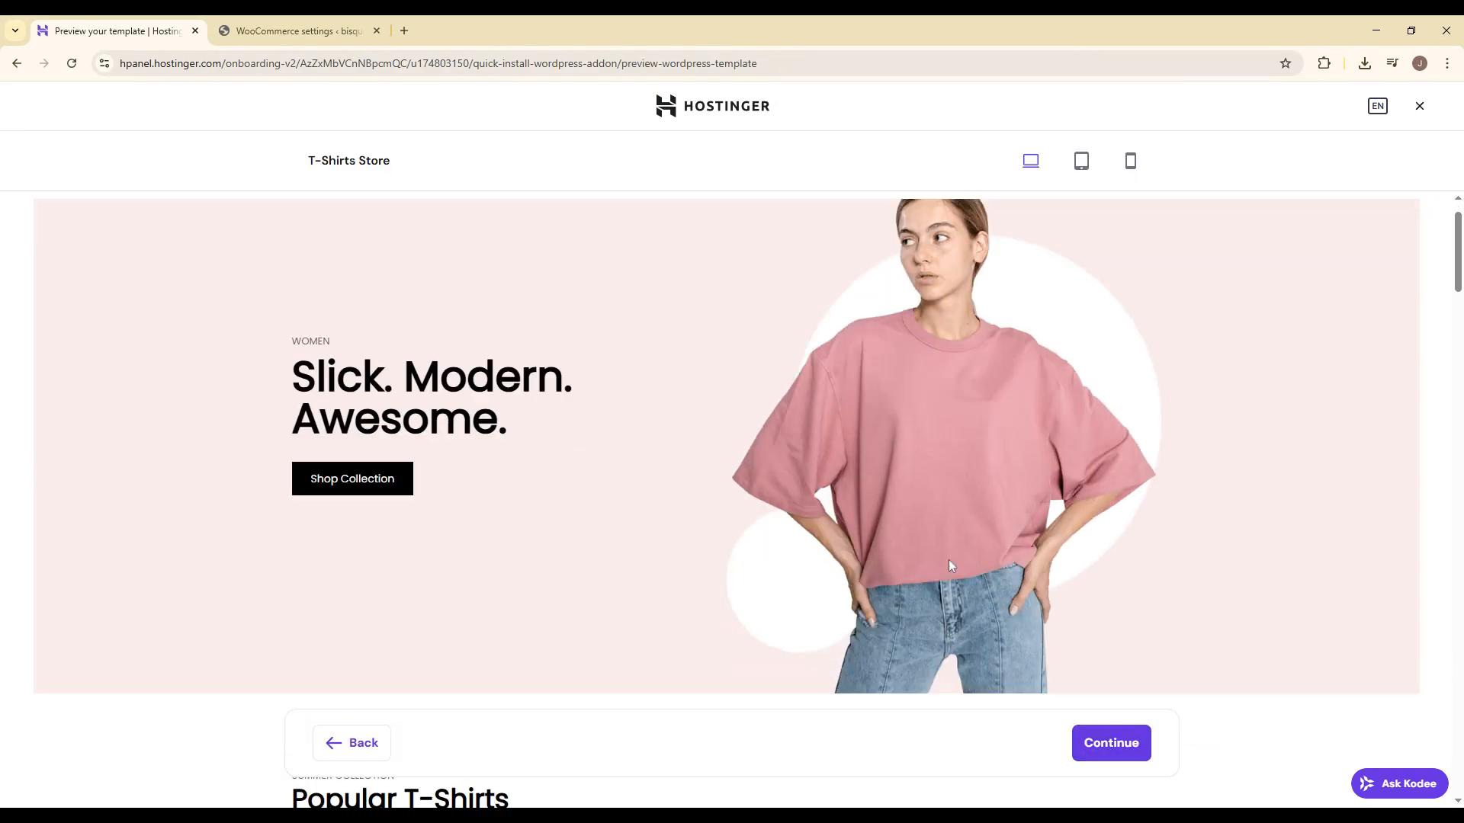
scroll(941, 560, "down", 5)
scroll(935, 550, "up", 10)
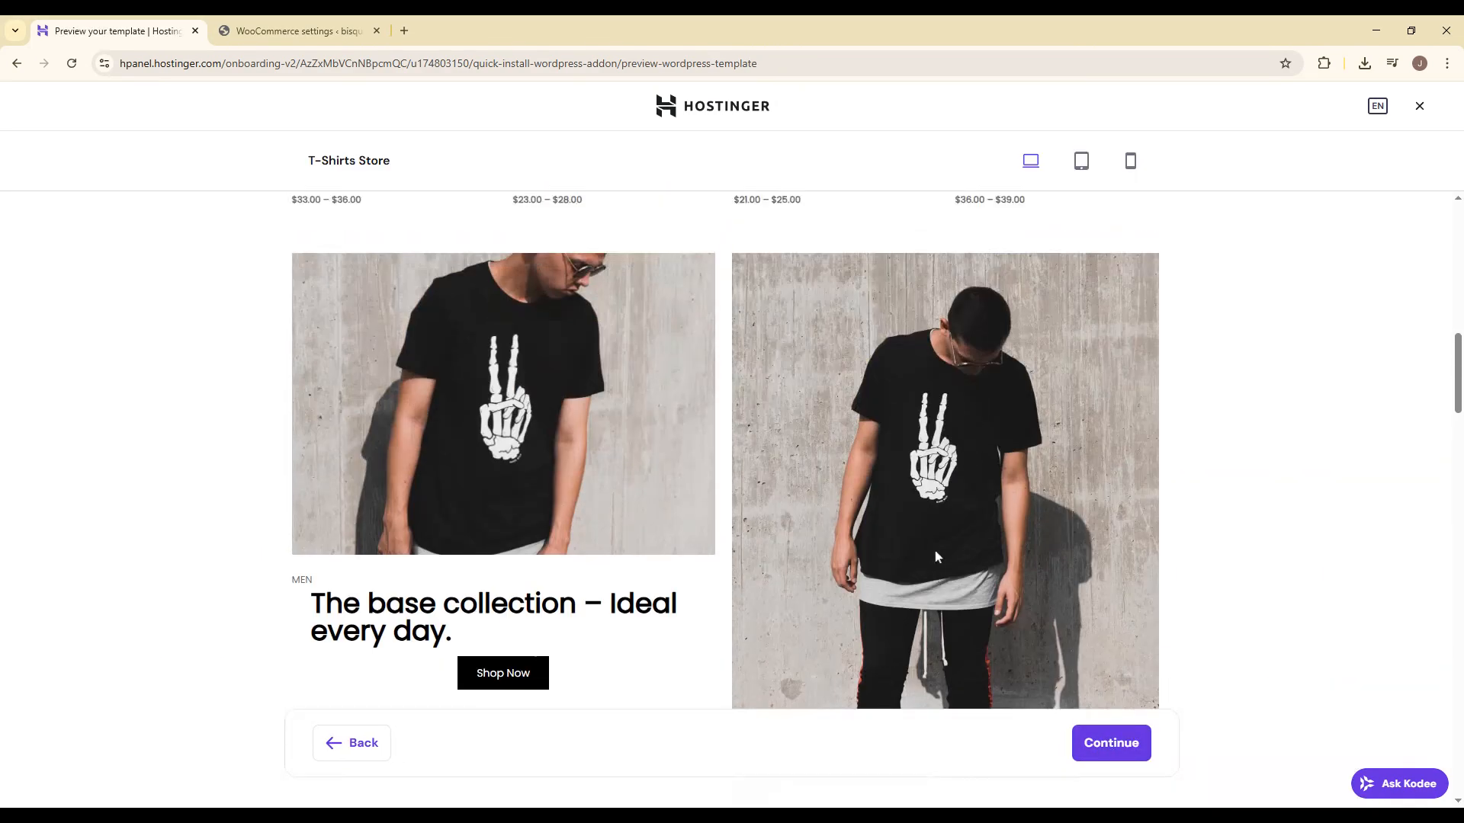
scroll(918, 543, "up", 8)
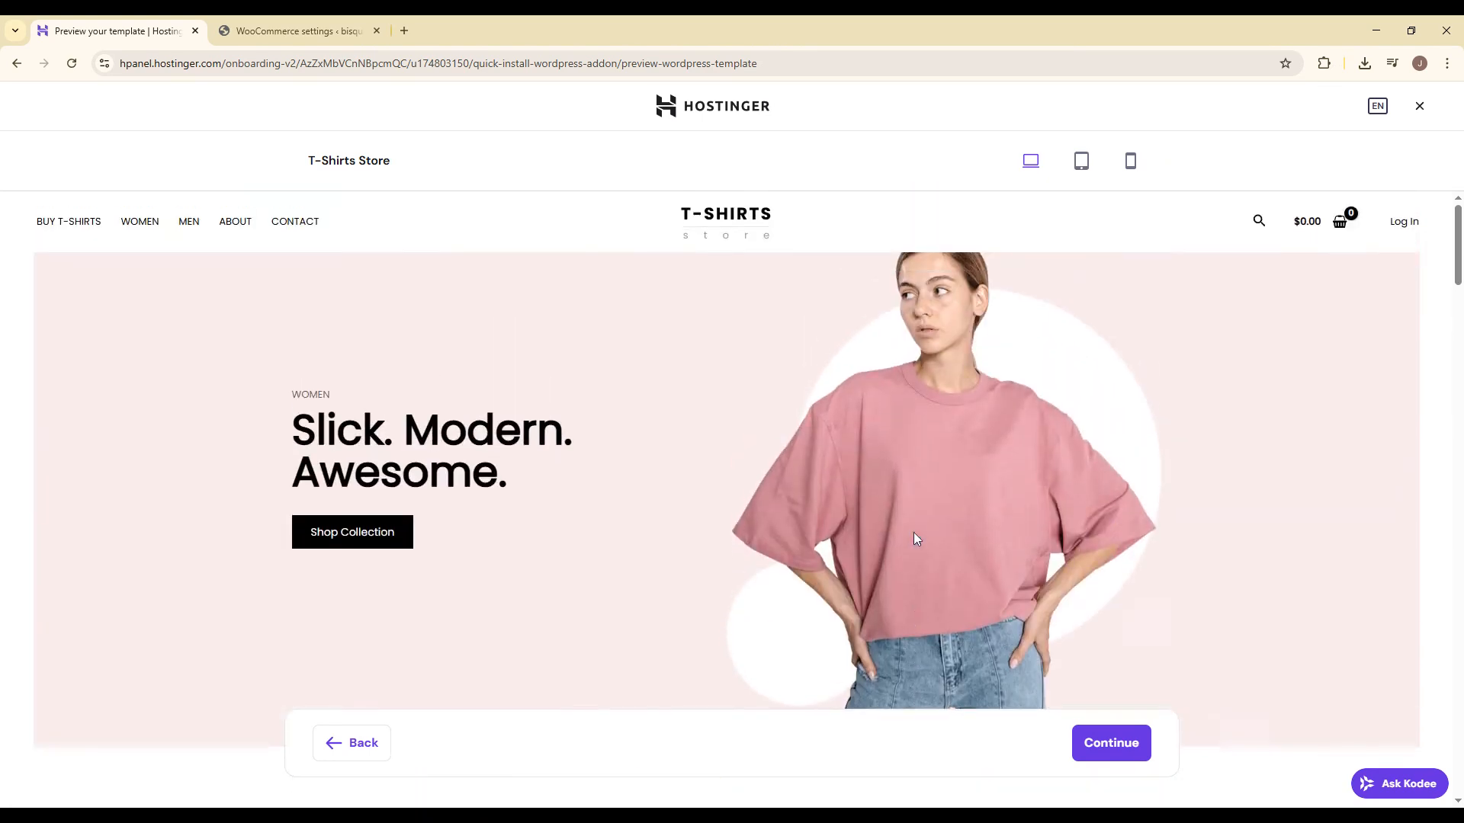
left_click(1098, 745)
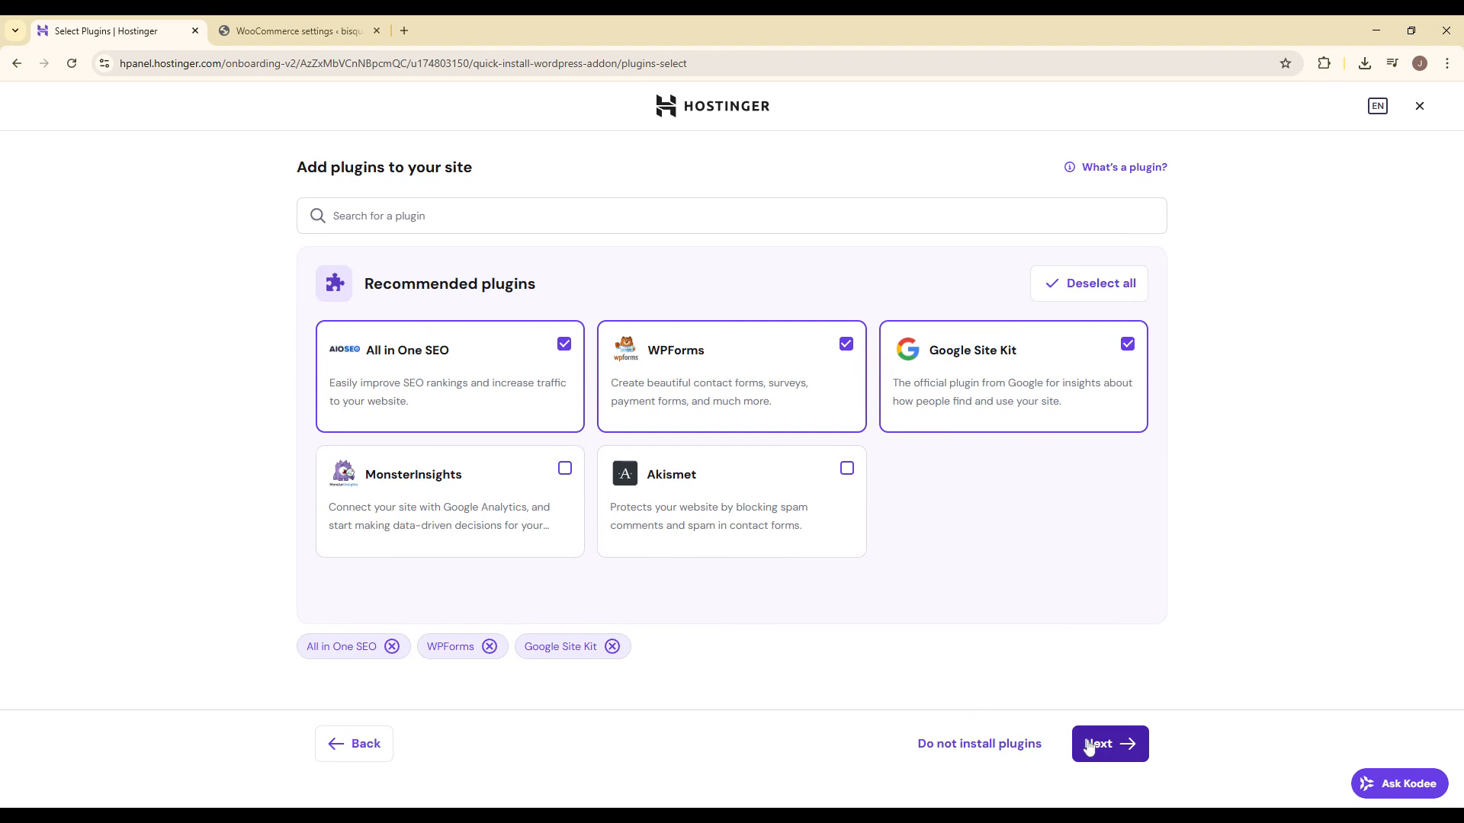
Search the plugin list for "woocommerce" and select the WooCommerce plugin for the new site.
left_click(343, 29)
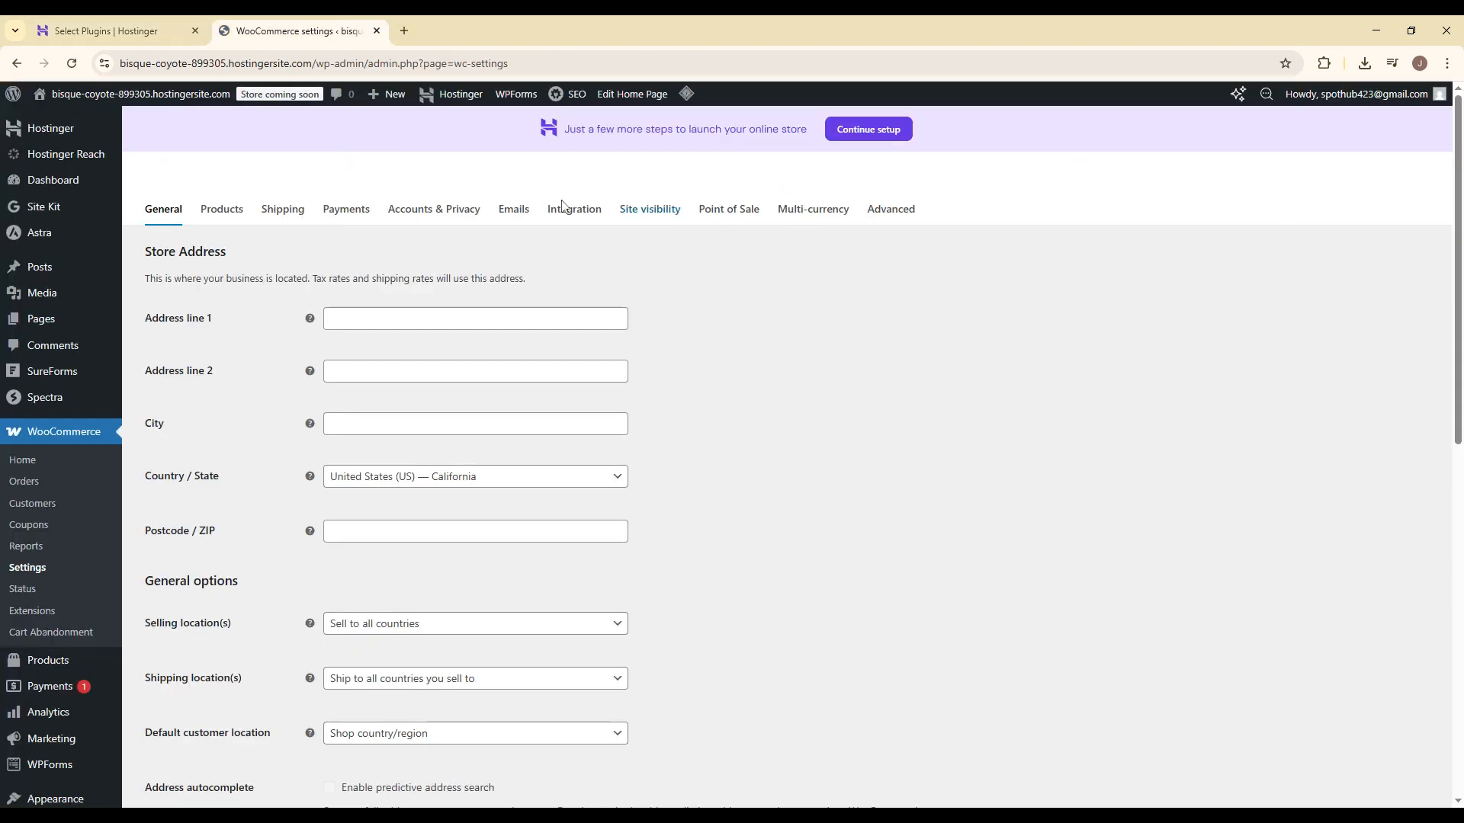
left_click(101, 34)
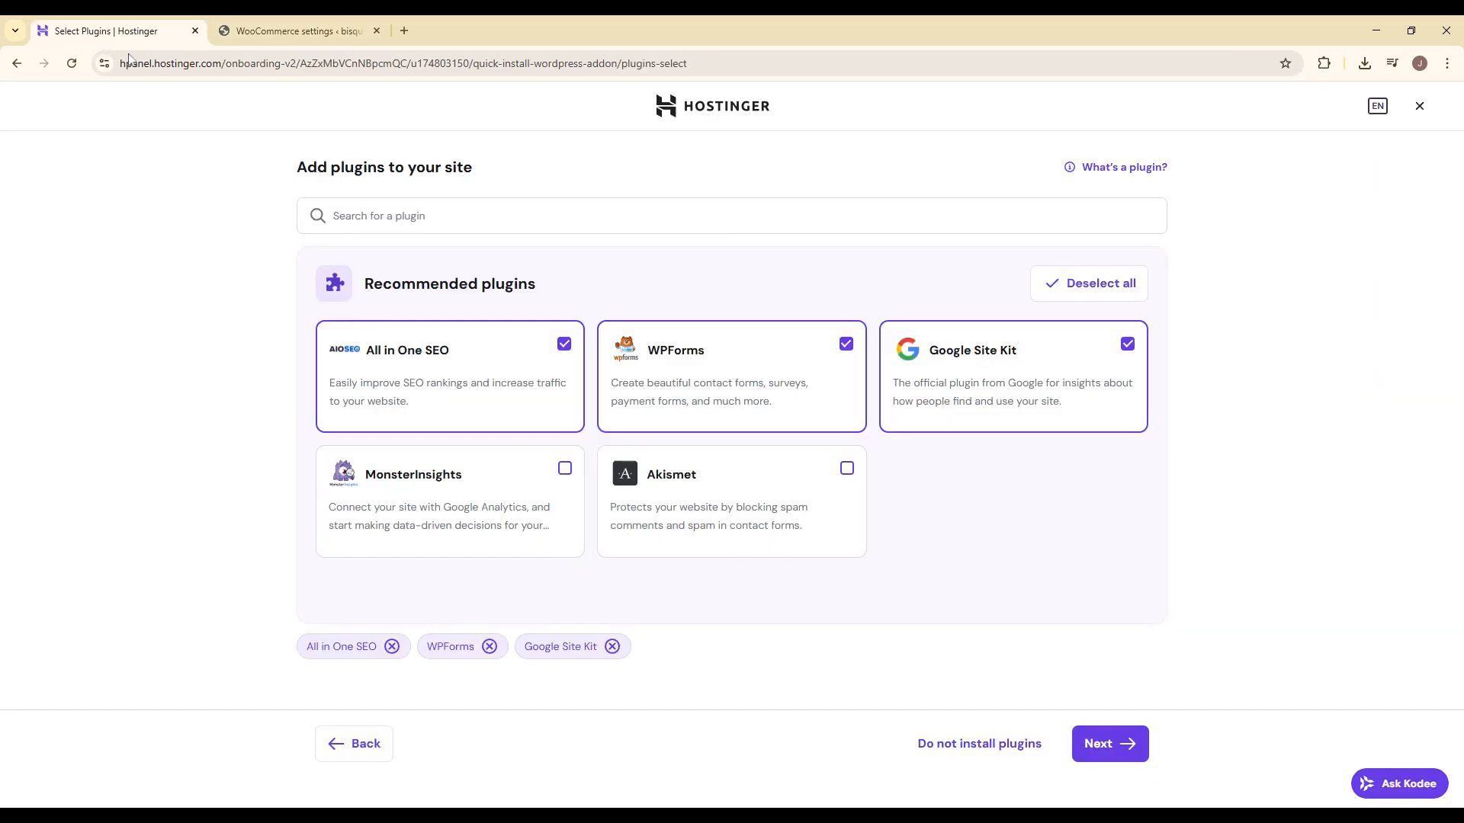
left_click(390, 214)
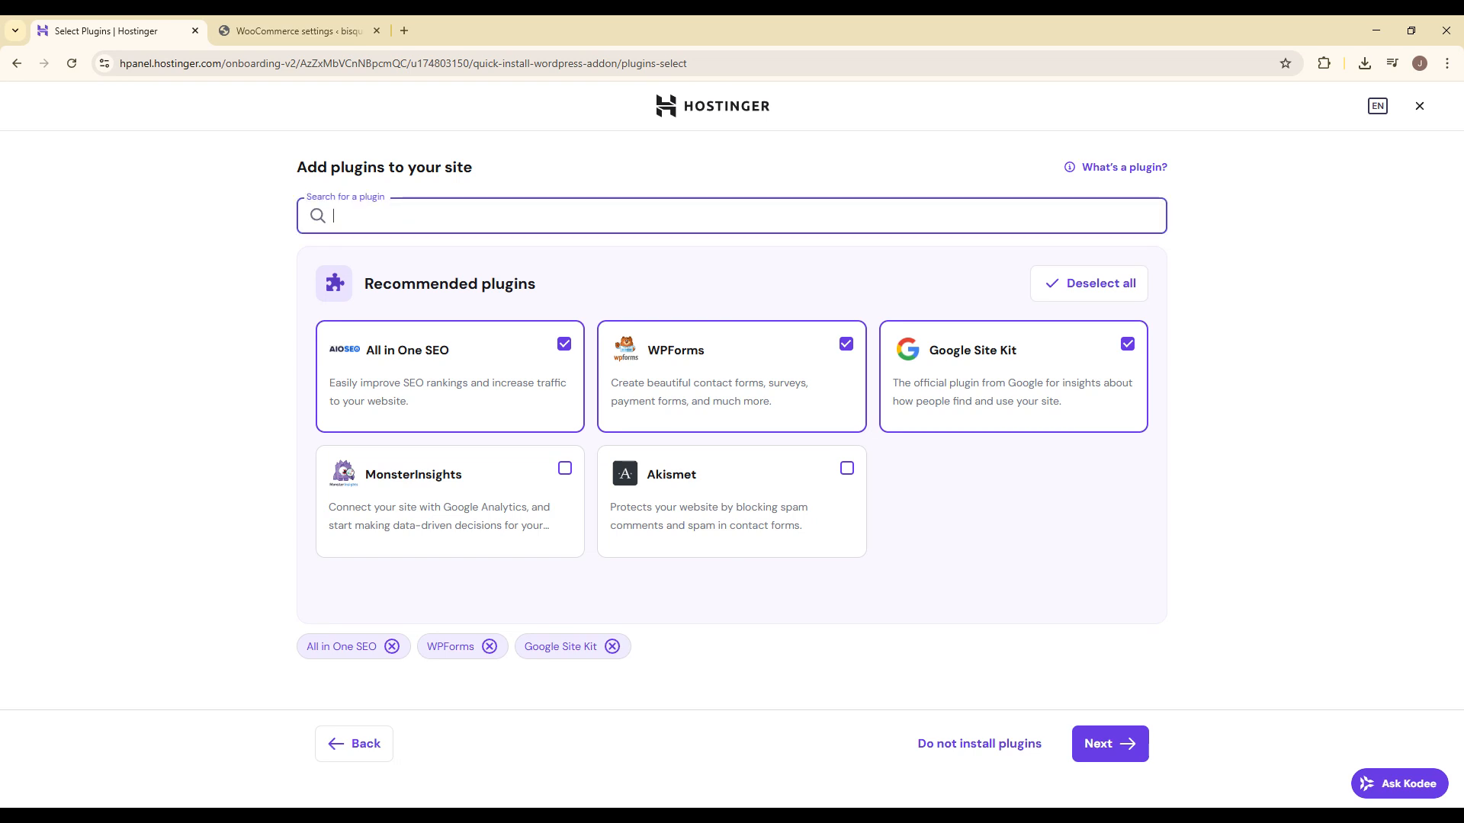
type("w")
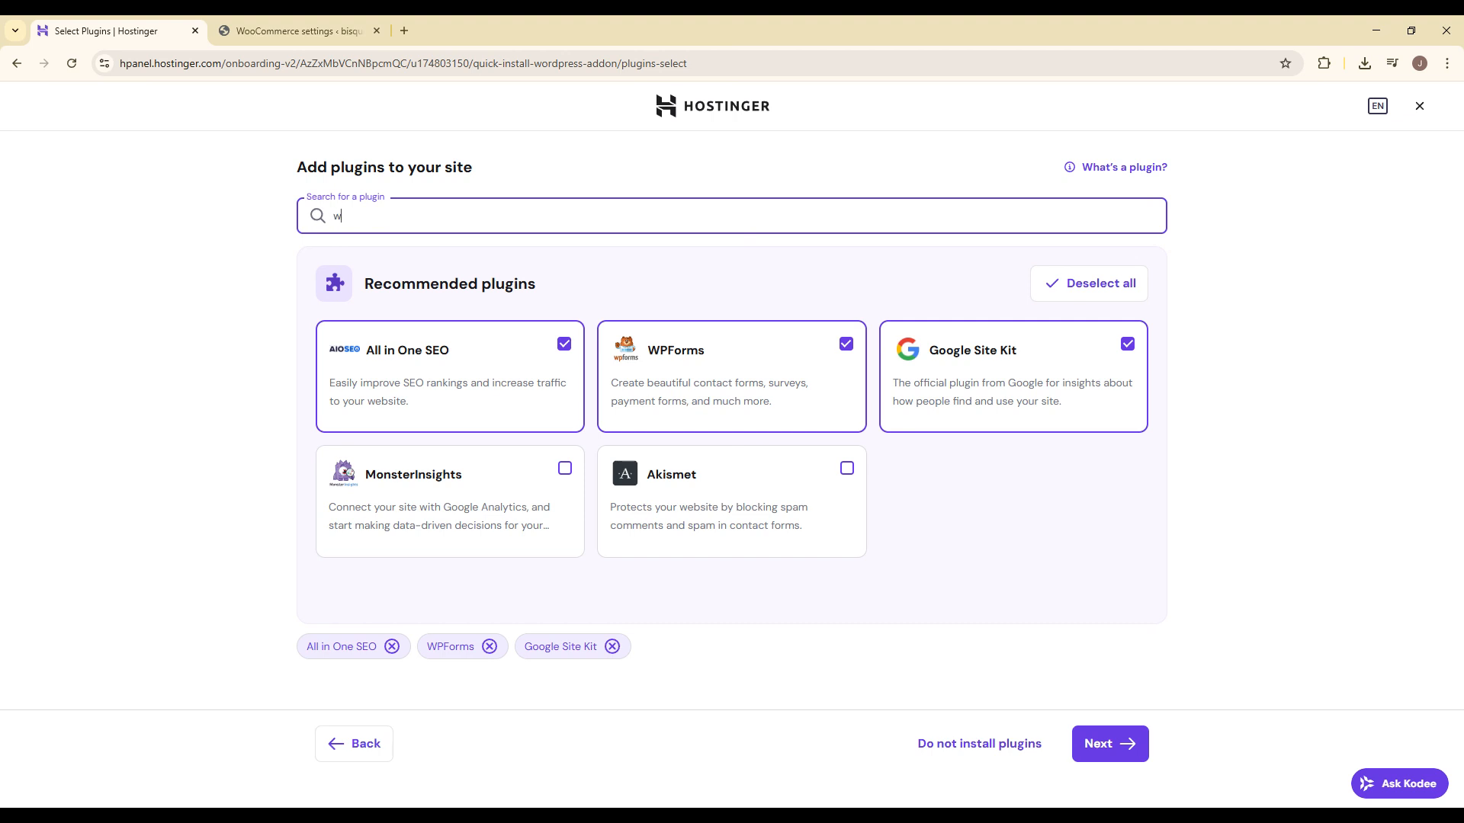
type("oocommerce")
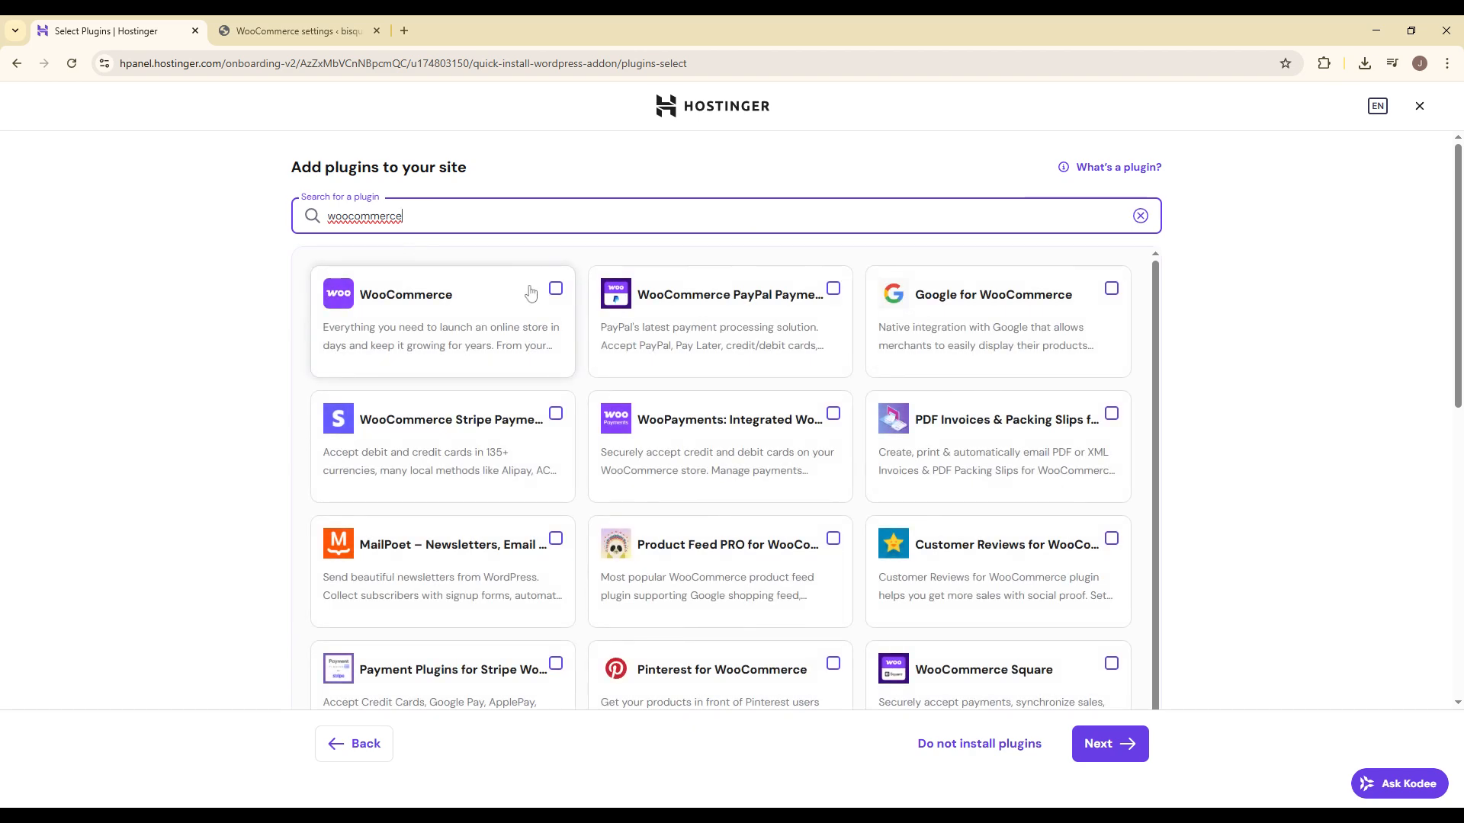
left_click(542, 294)
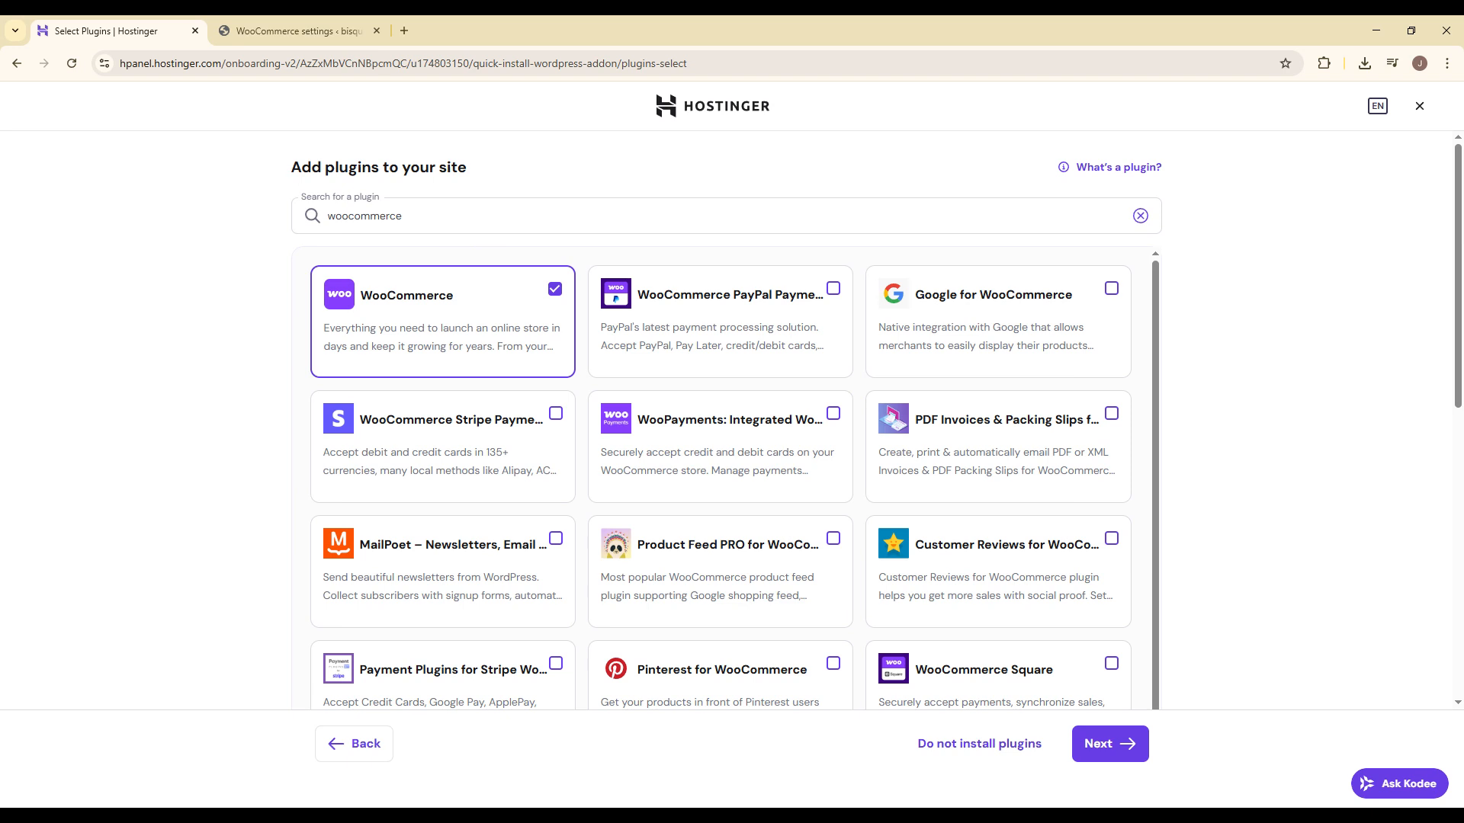
left_click(1139, 215)
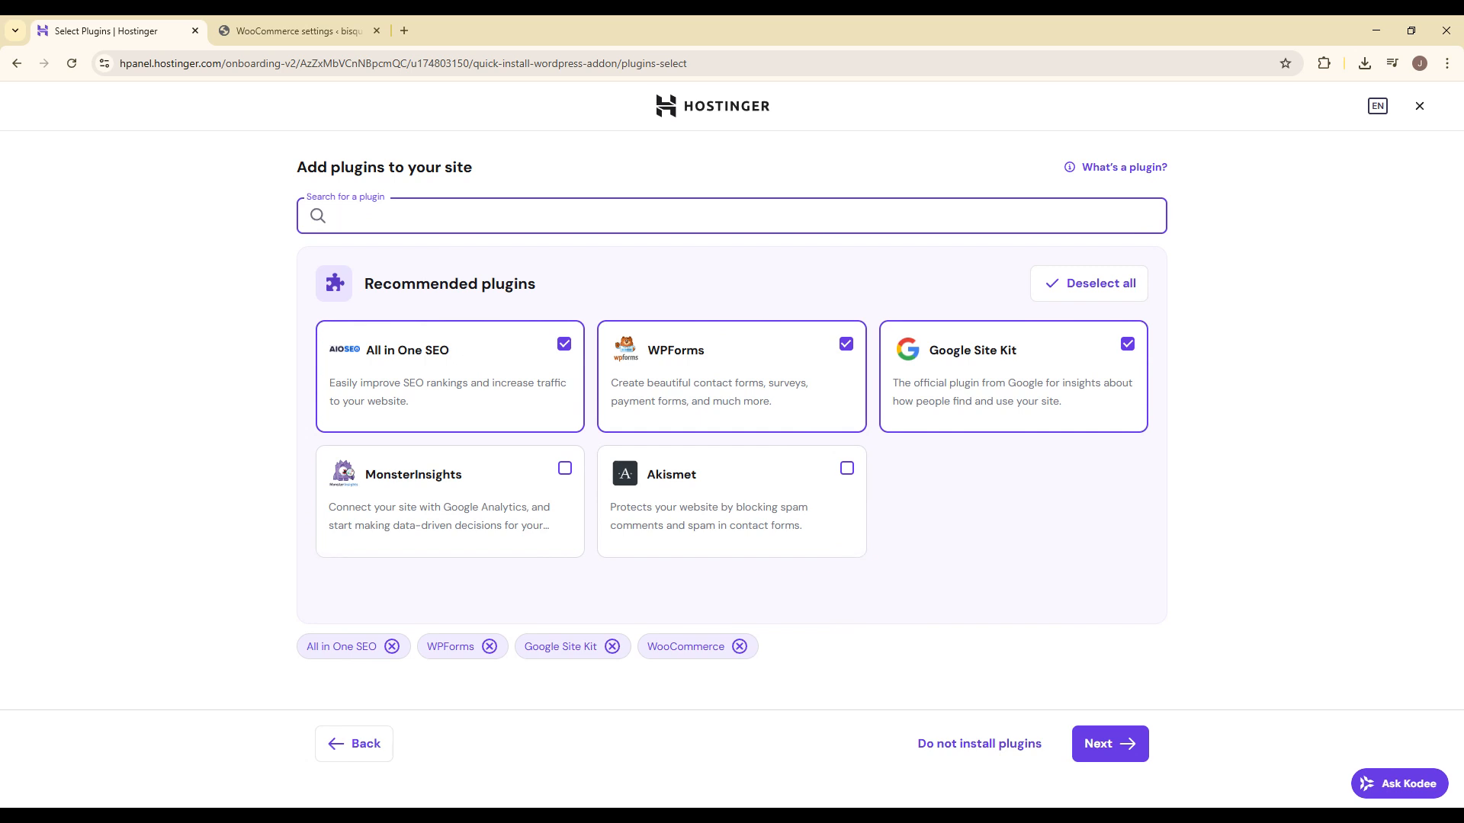
type("importify")
key("Return")
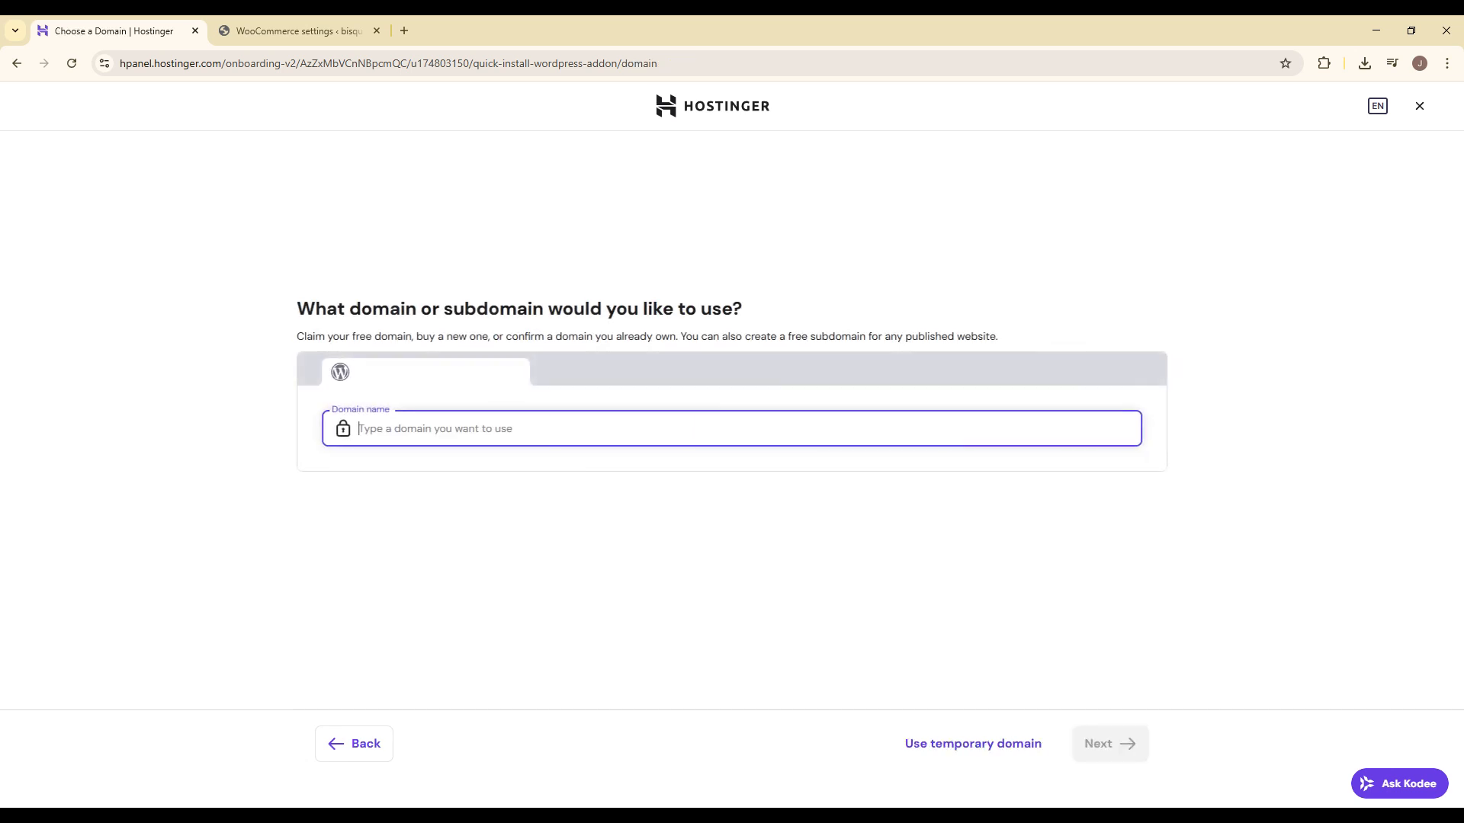
left_click(368, 745)
Search for "importify", select the Importify – AI Dropshipping plugin and continue to the domain choice.
left_click(537, 216)
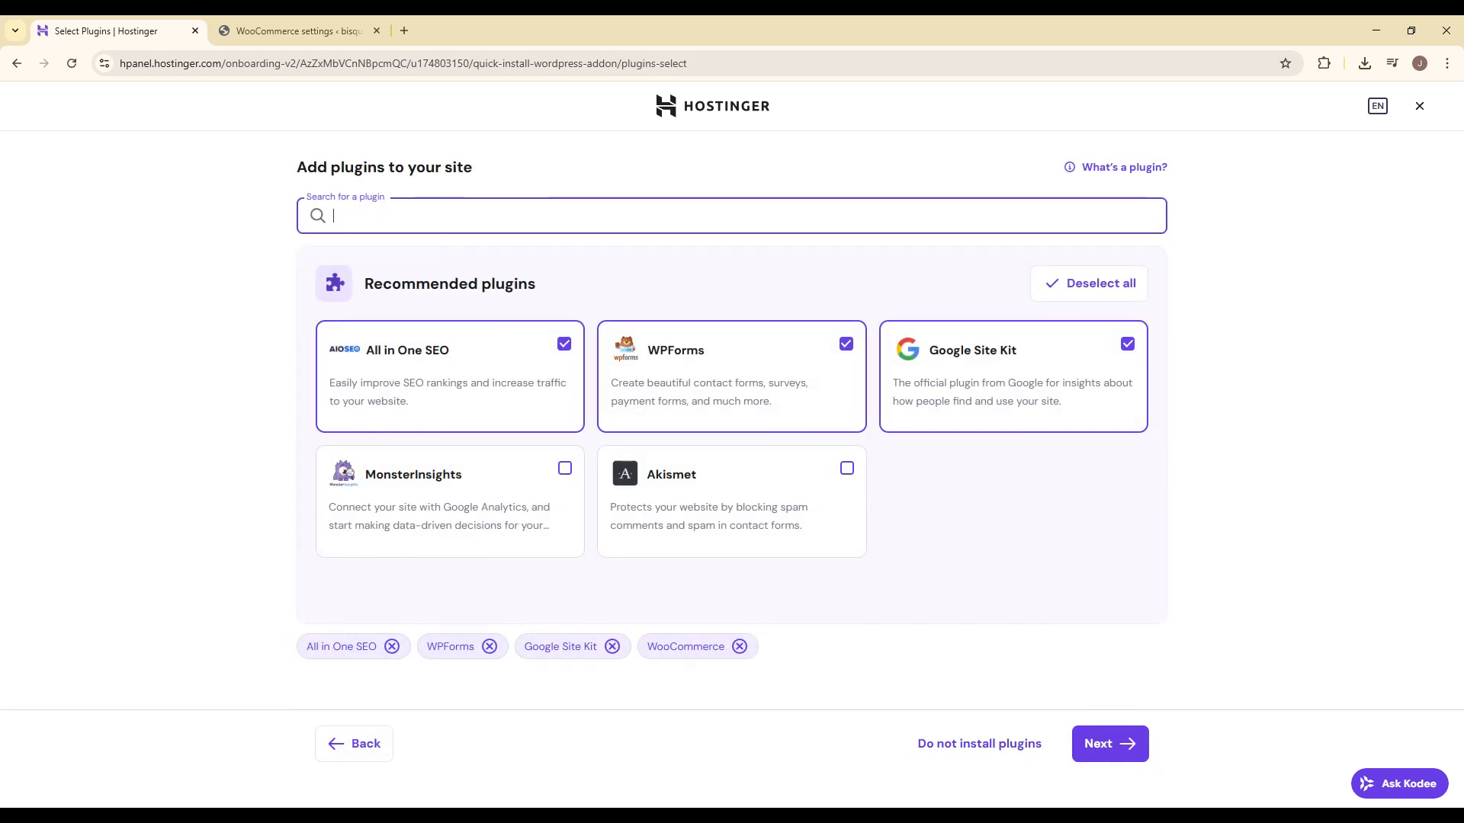
type("importif")
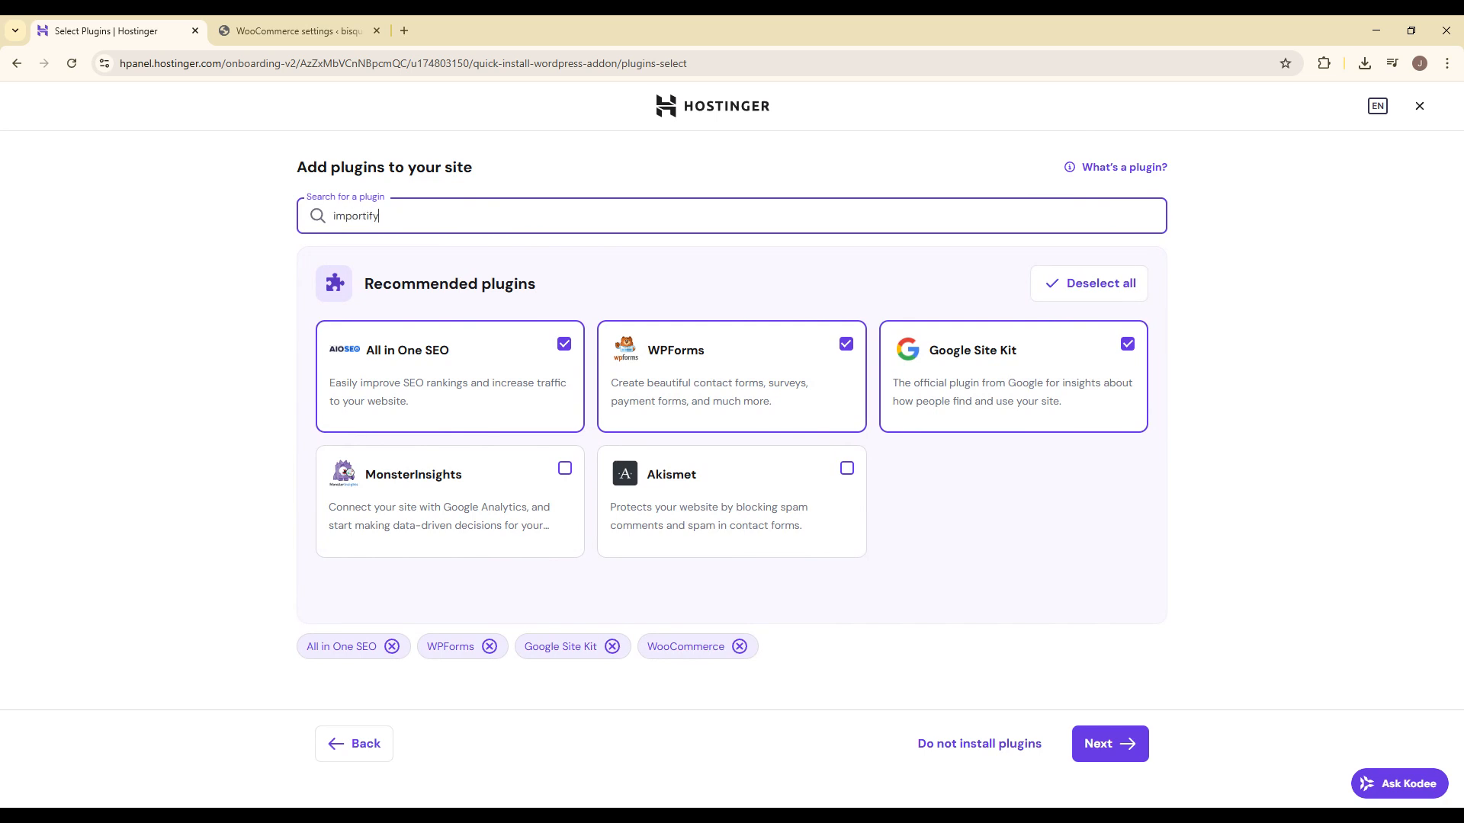
type("y")
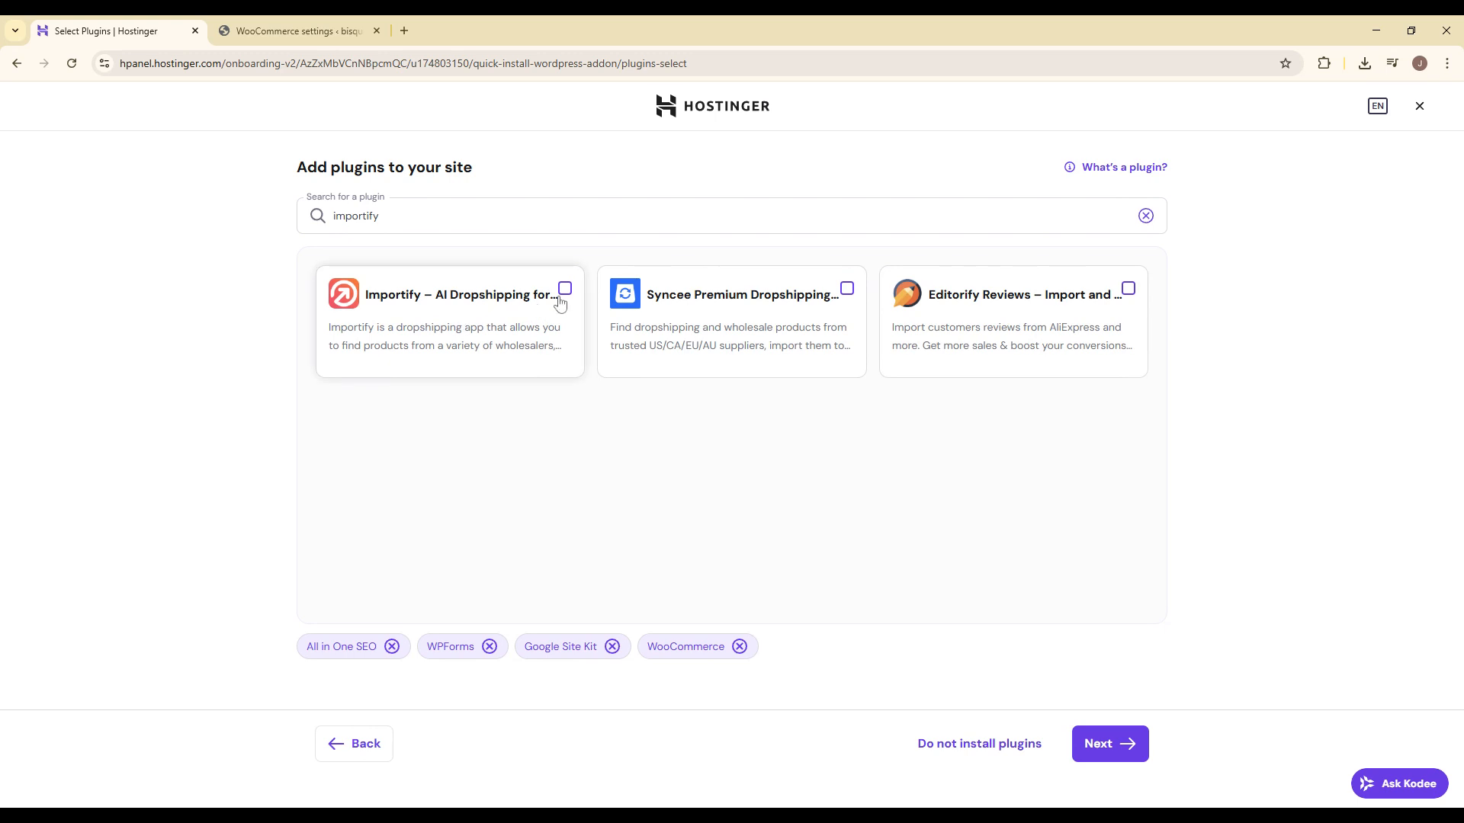
left_click(561, 299)
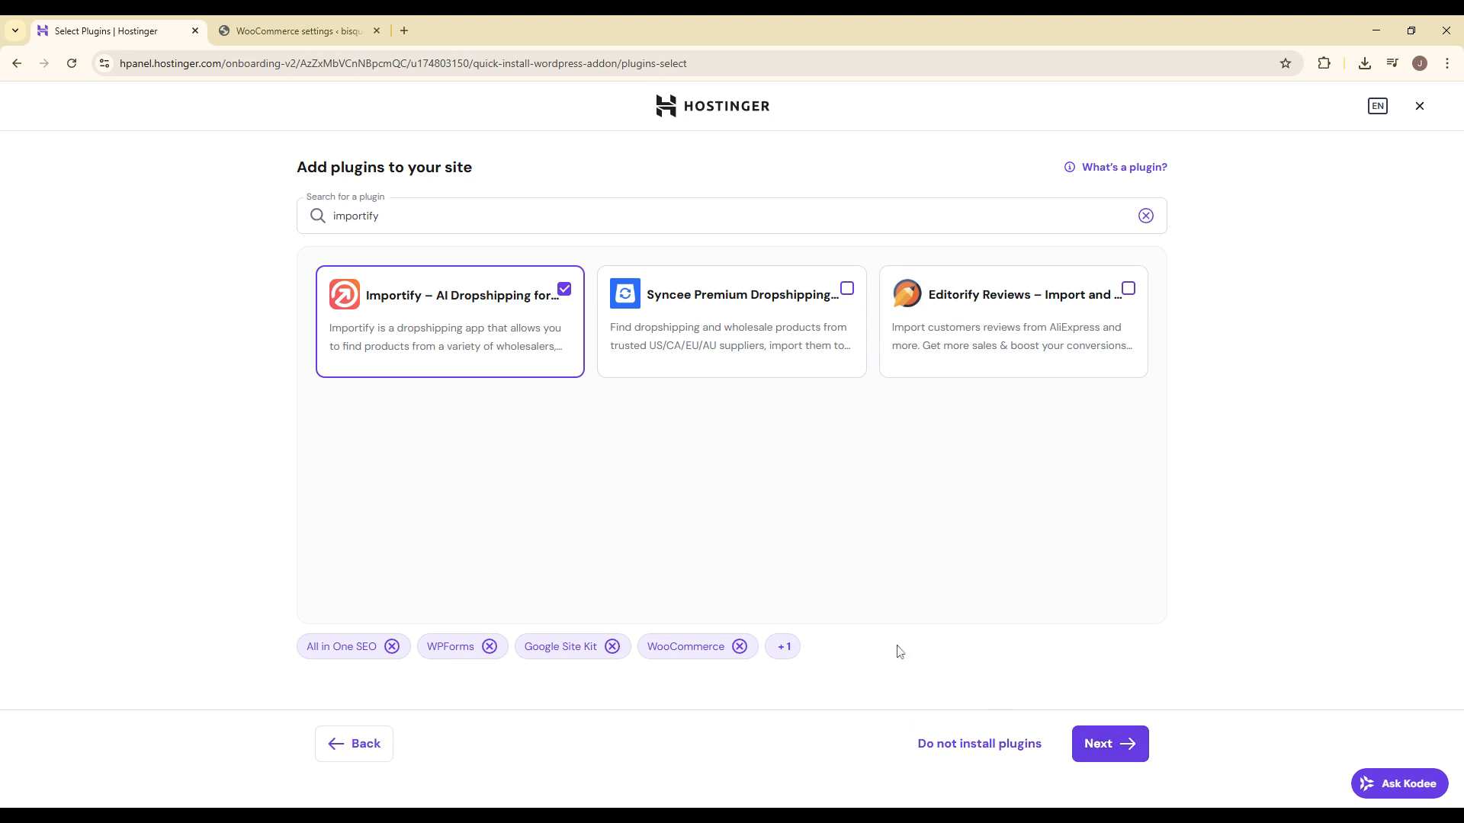
left_click(1102, 744)
Examine the existing store's WooCommerce product settings and payment providers, ending on the WooCommerce home page.
left_click(297, 31)
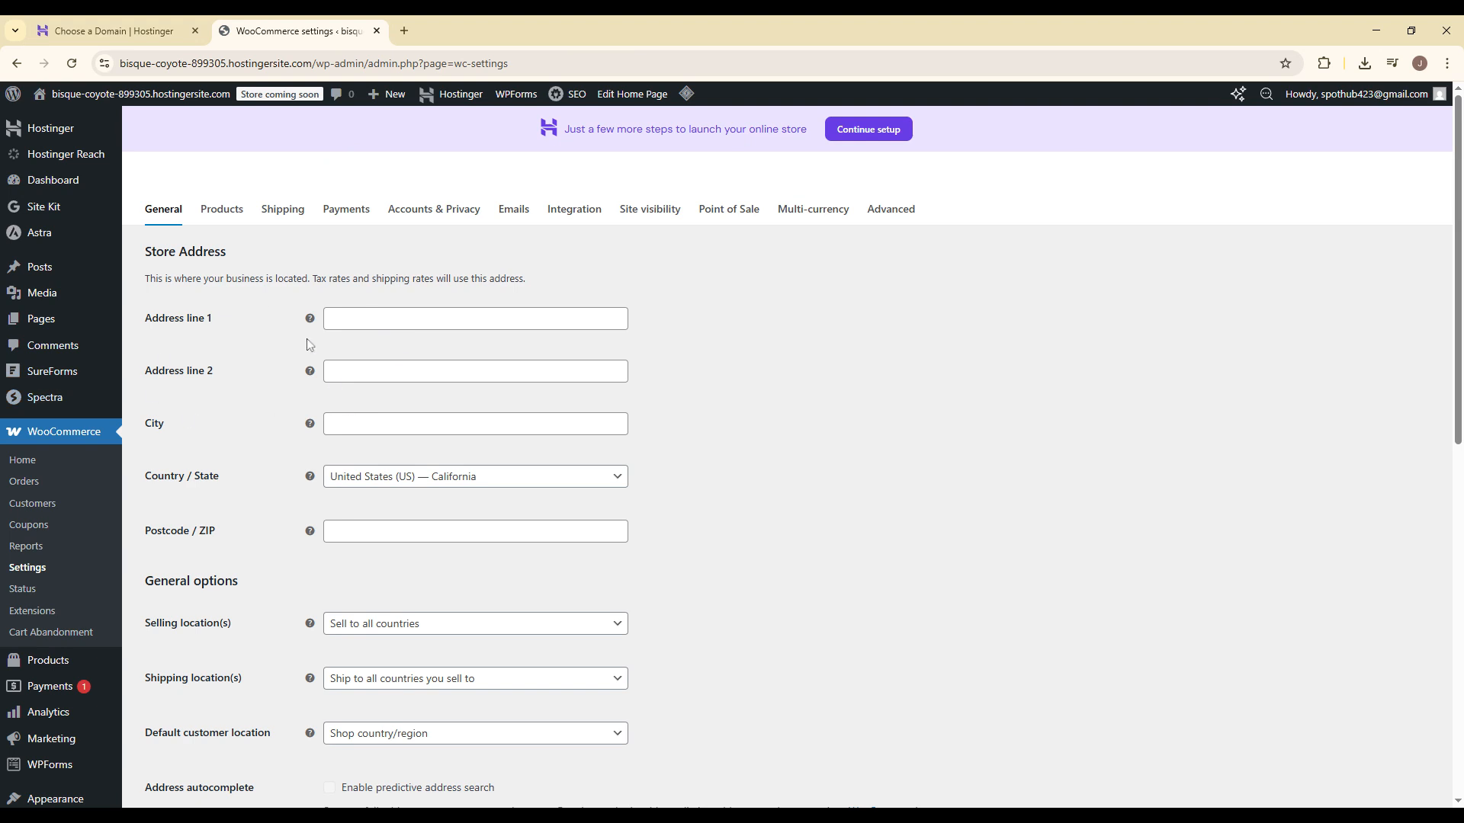
left_click(218, 218)
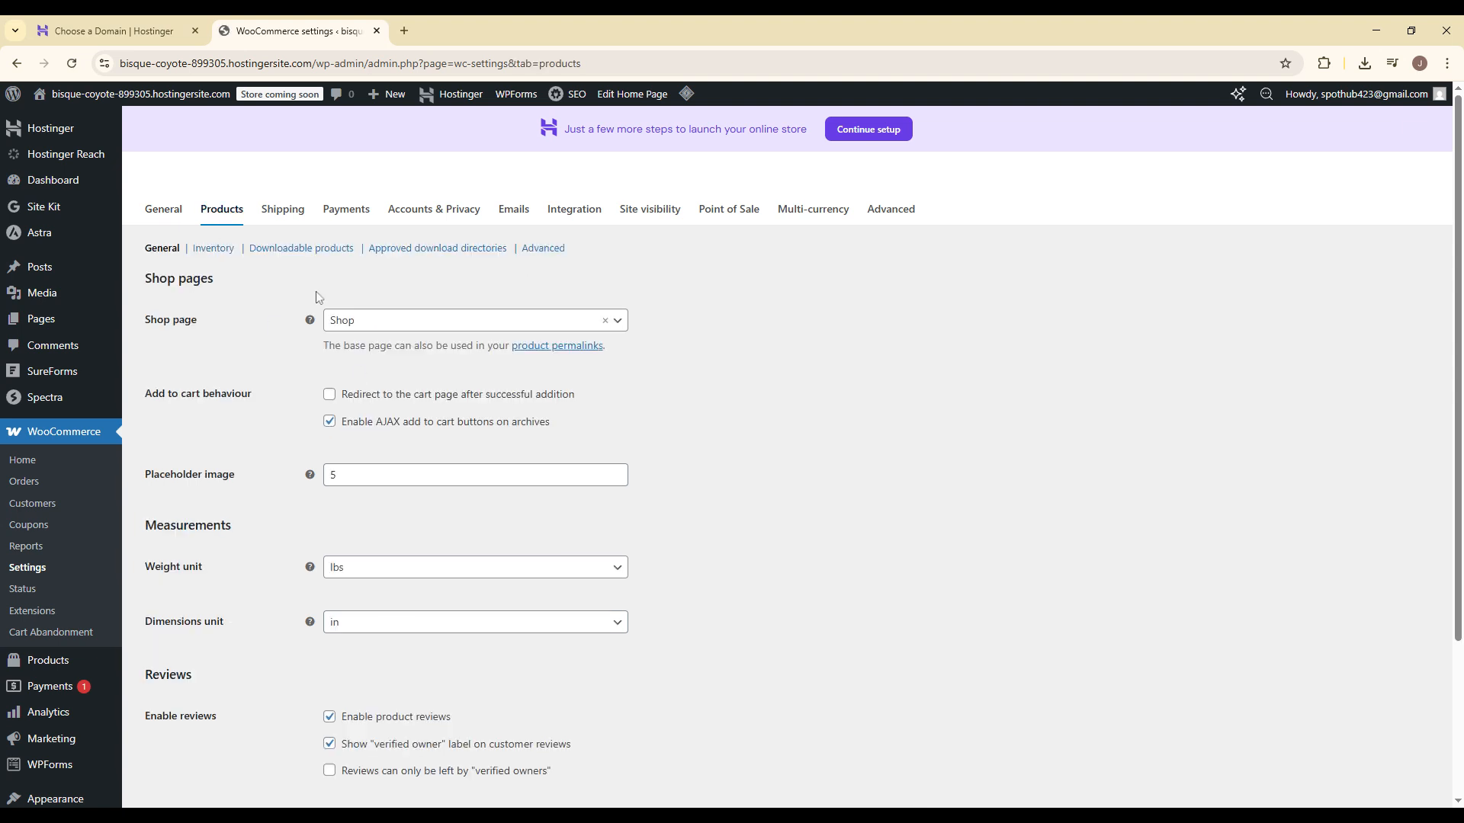
scroll(330, 375, "down", 3)
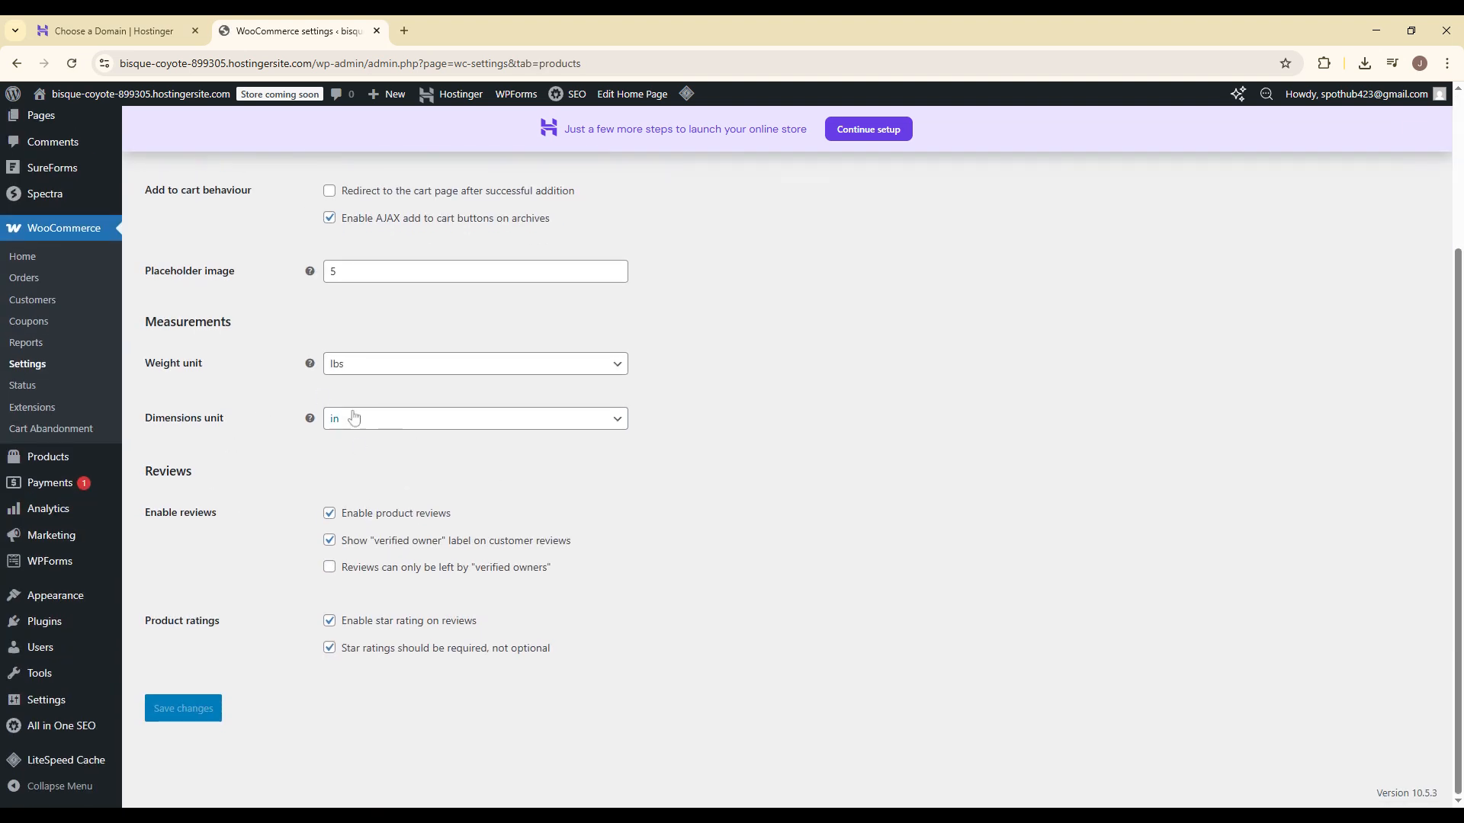
scroll(454, 421, "up", 2)
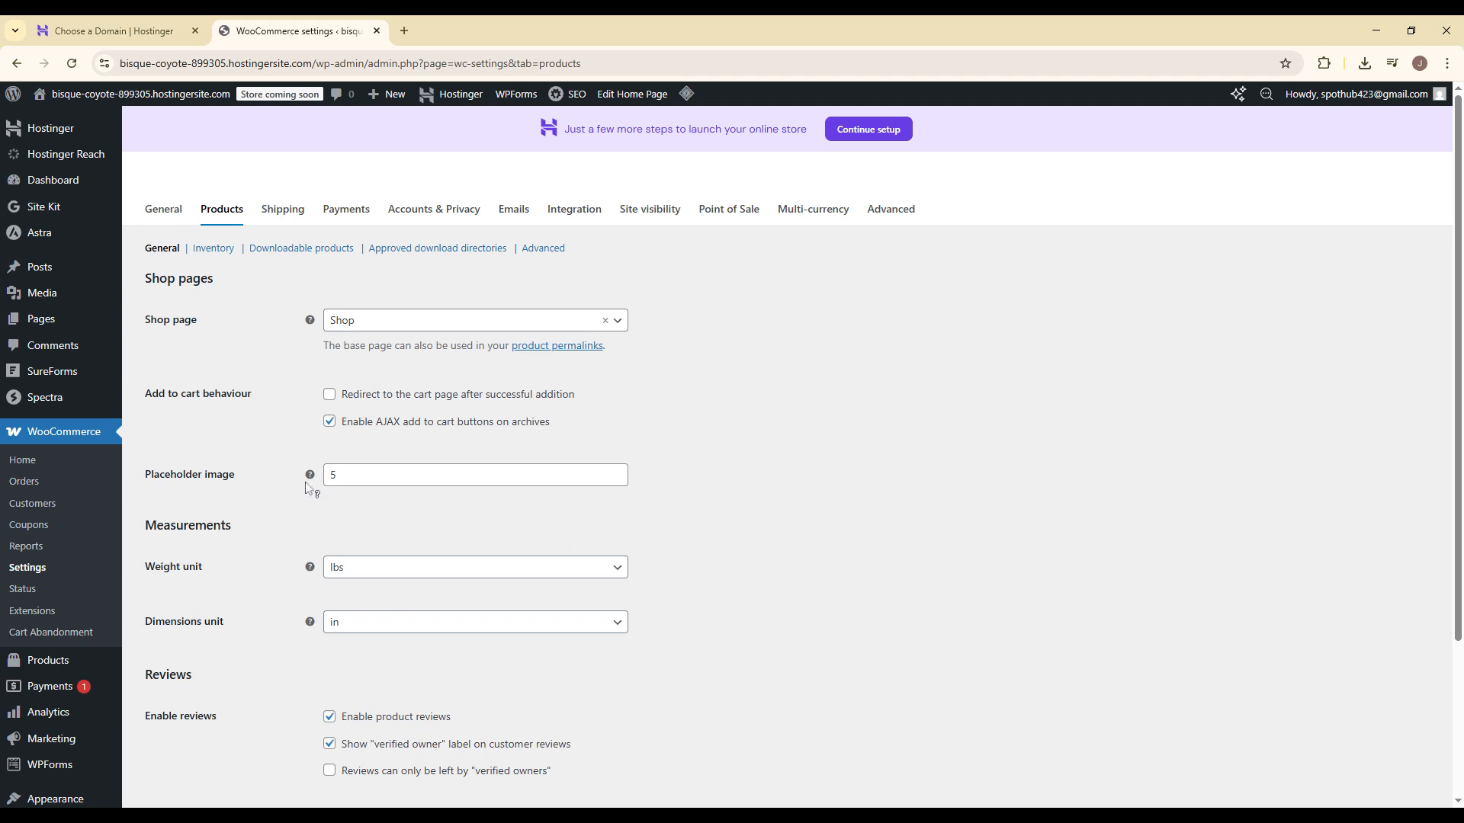
mouse_move(314, 480)
left_click(64, 687)
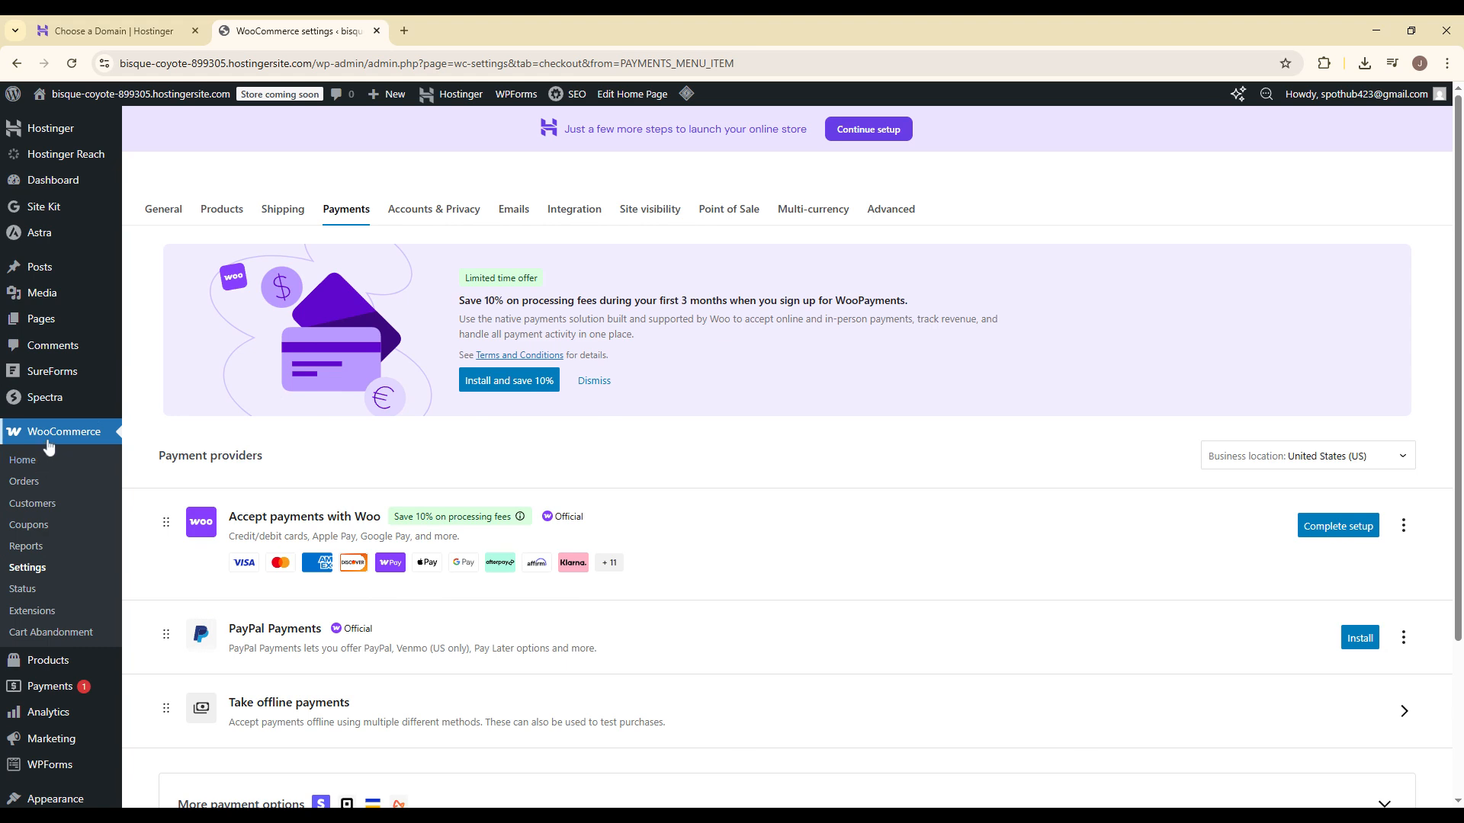
left_click(22, 461)
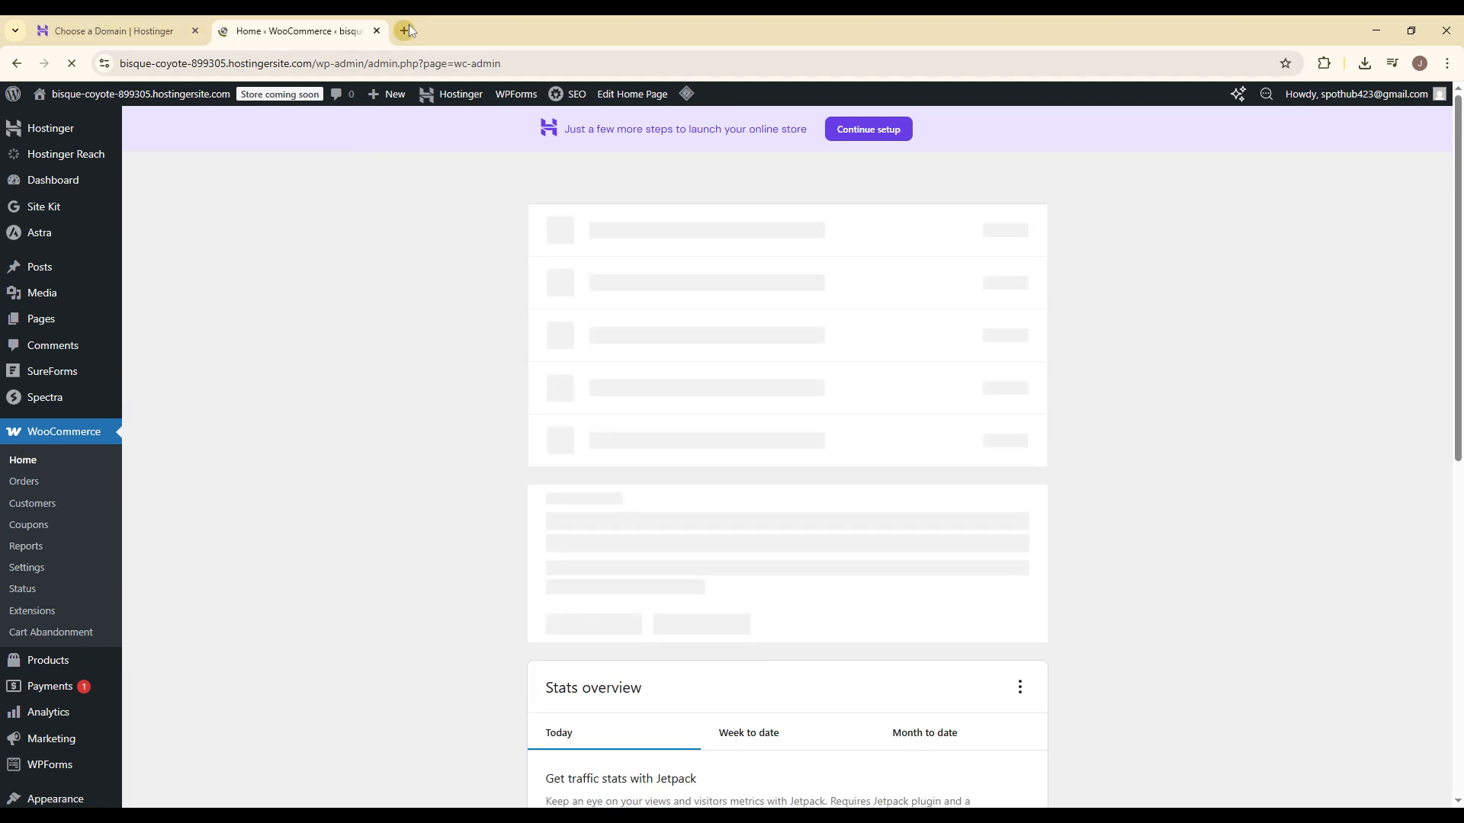
Open the hPanel websites list in a new browser tab, checking the dashboard of bisque-coyote-899305.hostingersite.com and returning to the list.
left_click(405, 30)
type("hpa")
key("Return")
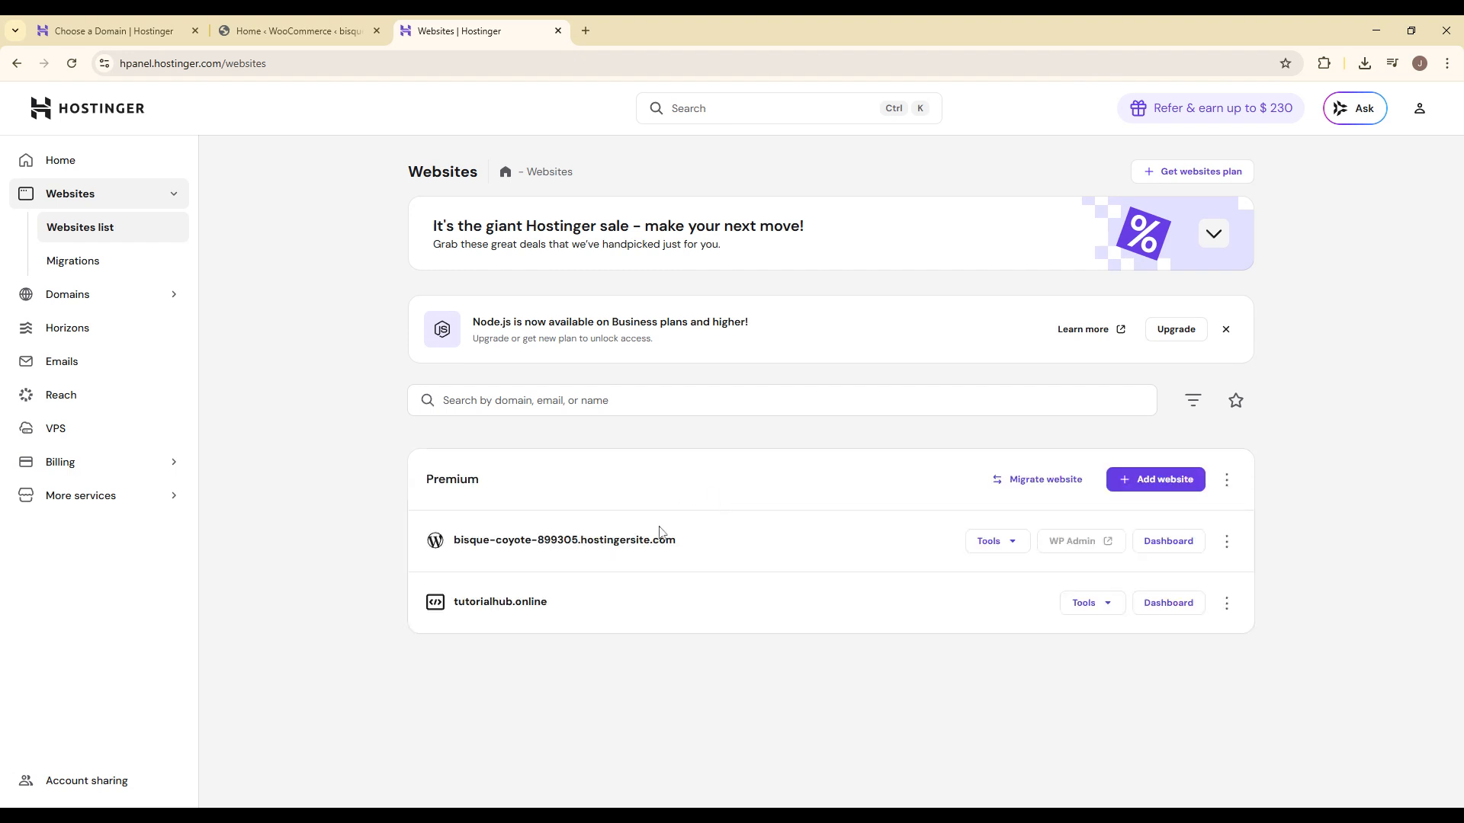
left_click(1174, 568)
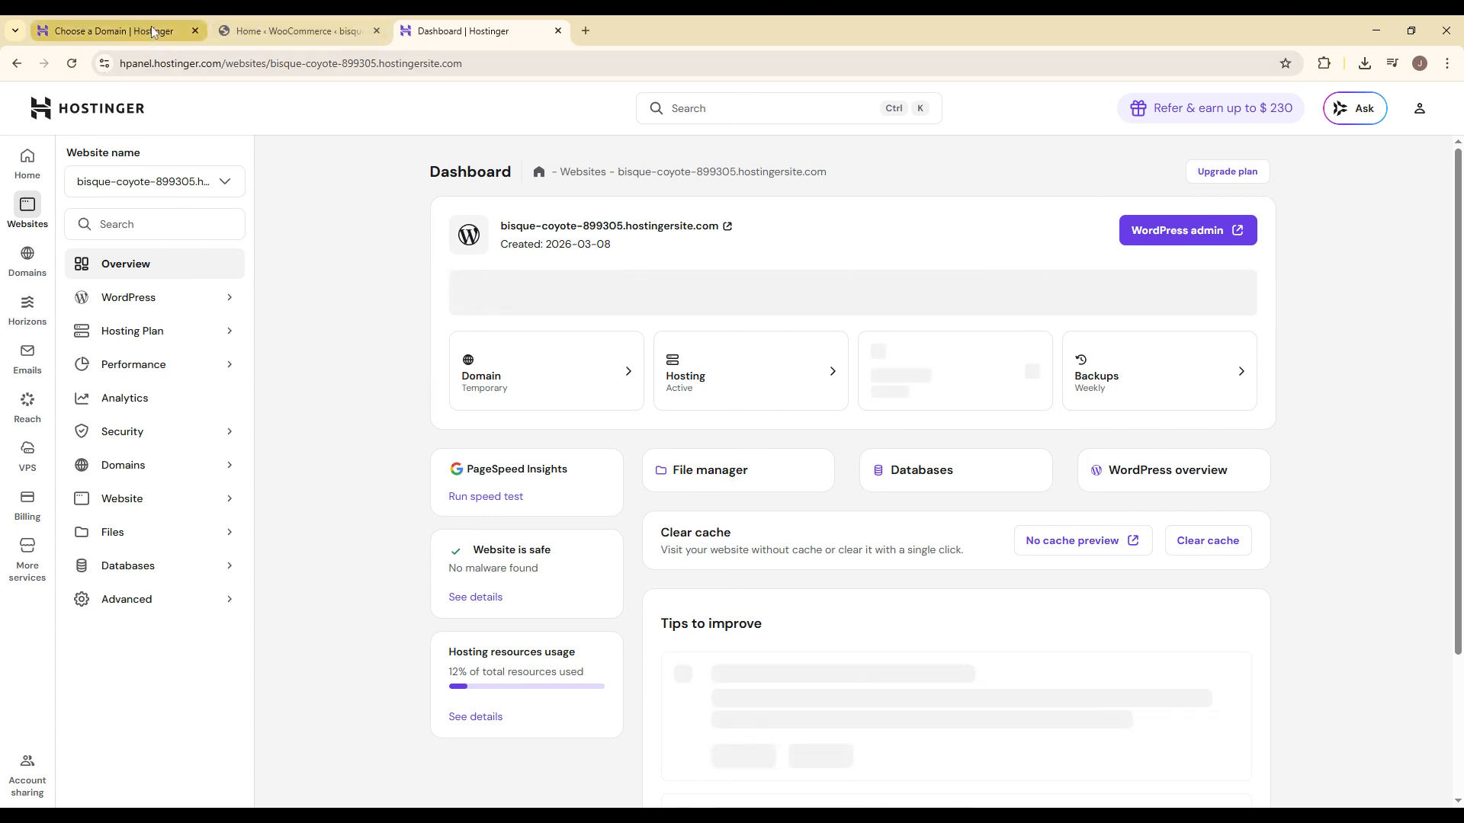
key("alt+Left")
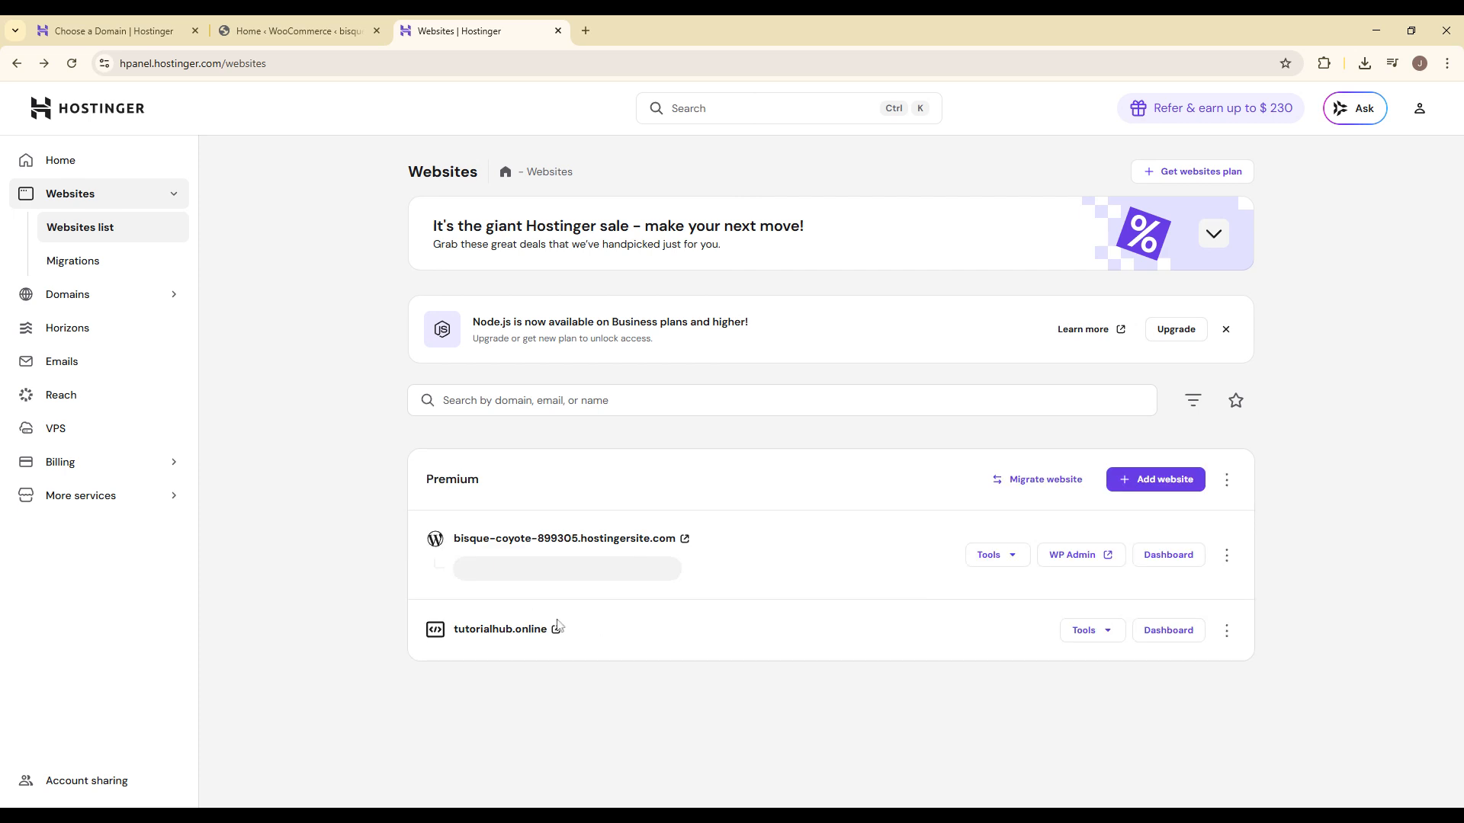
Open the live site bisque-coyote-899305.hostingersite.com and examine its homepage sections.
left_click(543, 544)
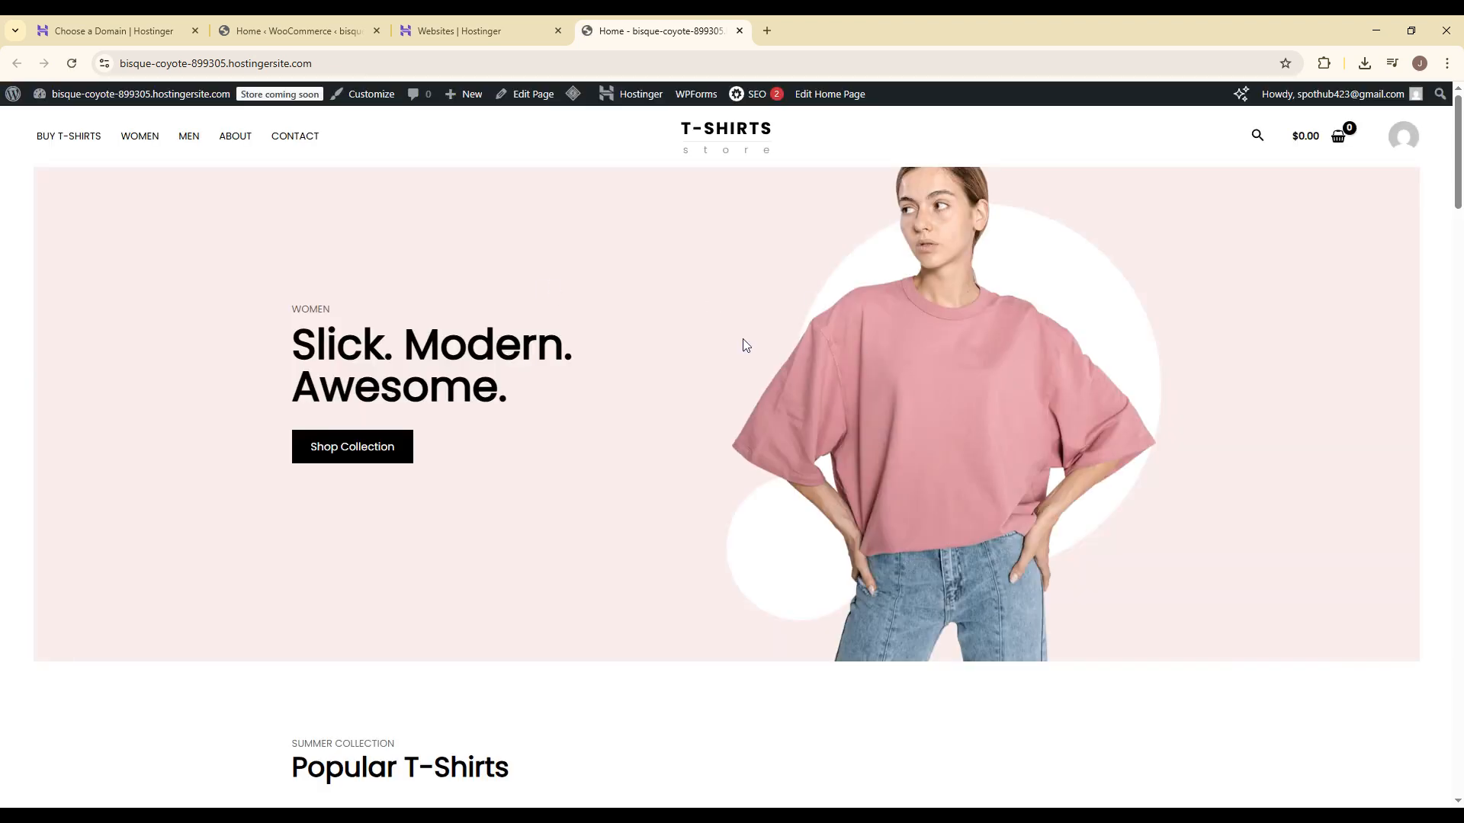
scroll(734, 501, "down", 5)
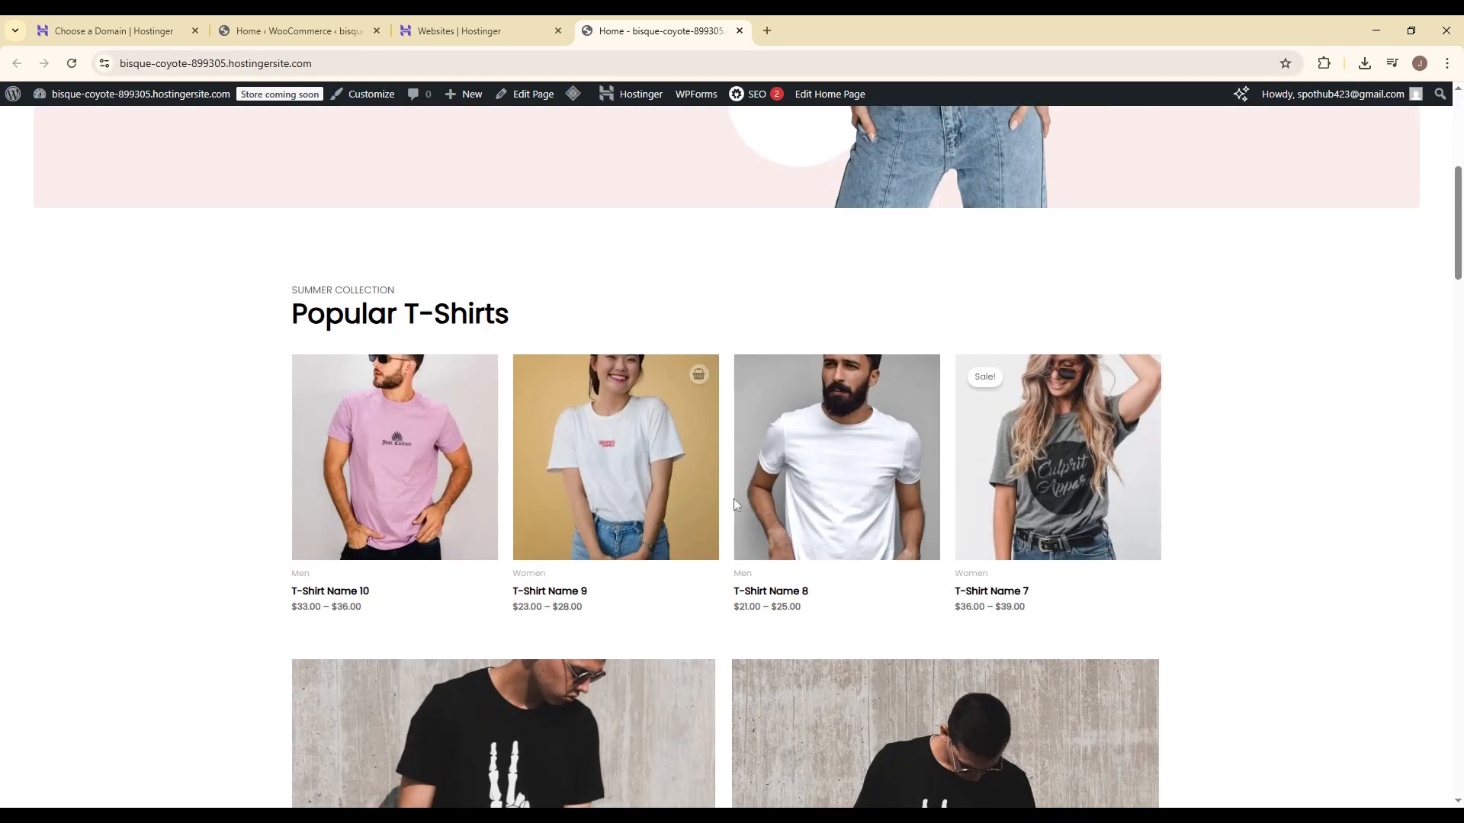
scroll(734, 503, "down", 5)
scroll(634, 498, "up", 11)
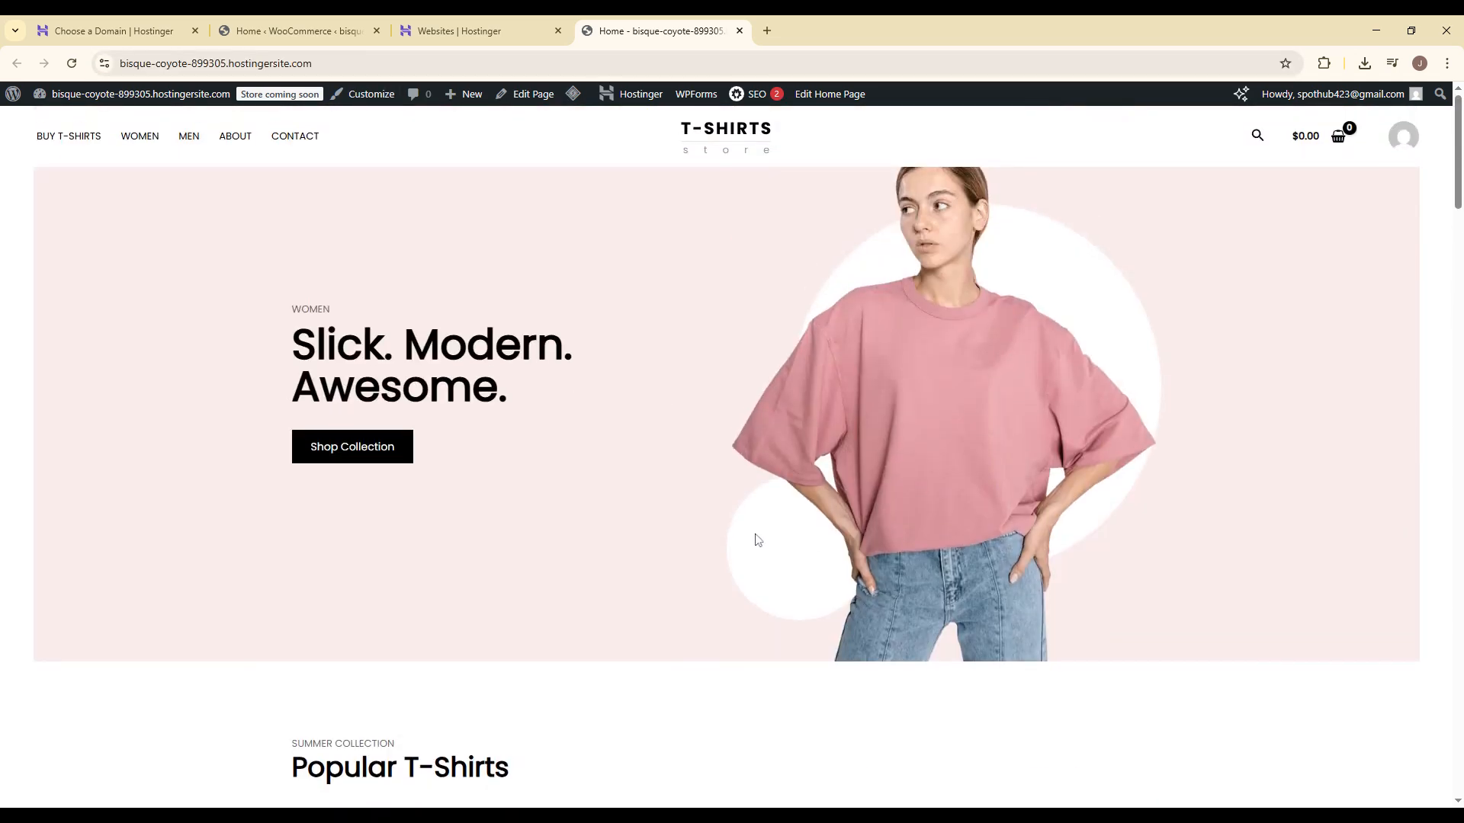